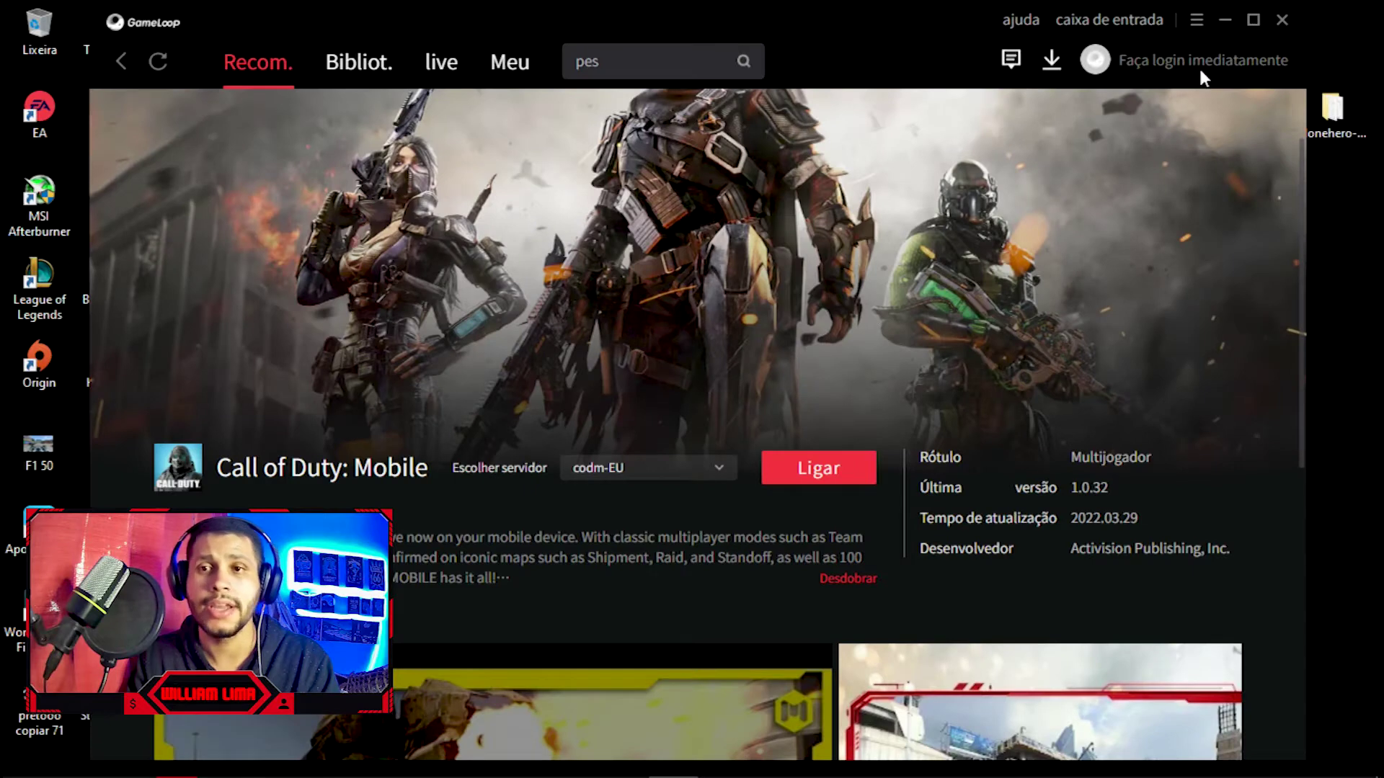
Open the configuration center and bring up the engine settings (Configurações do motor)
left_click(1196, 21)
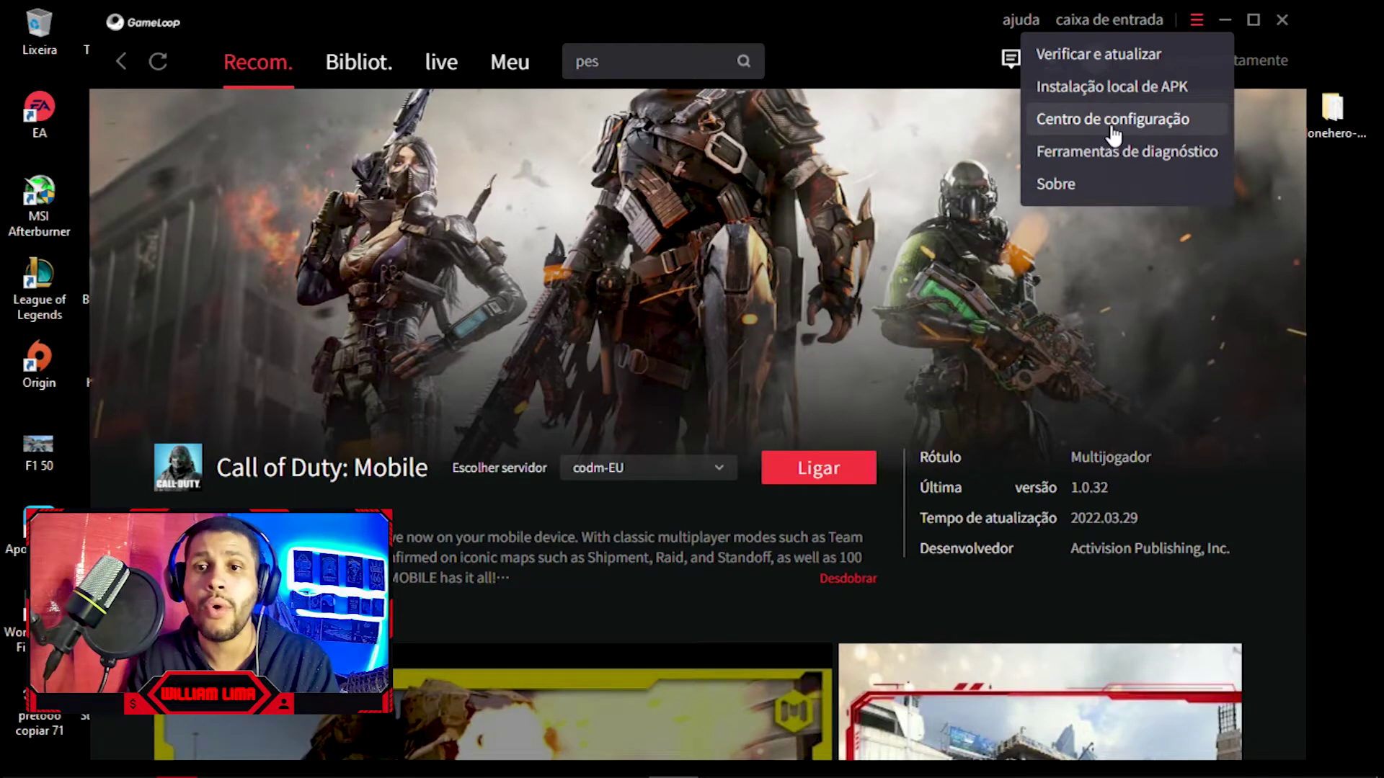
left_click(1149, 124)
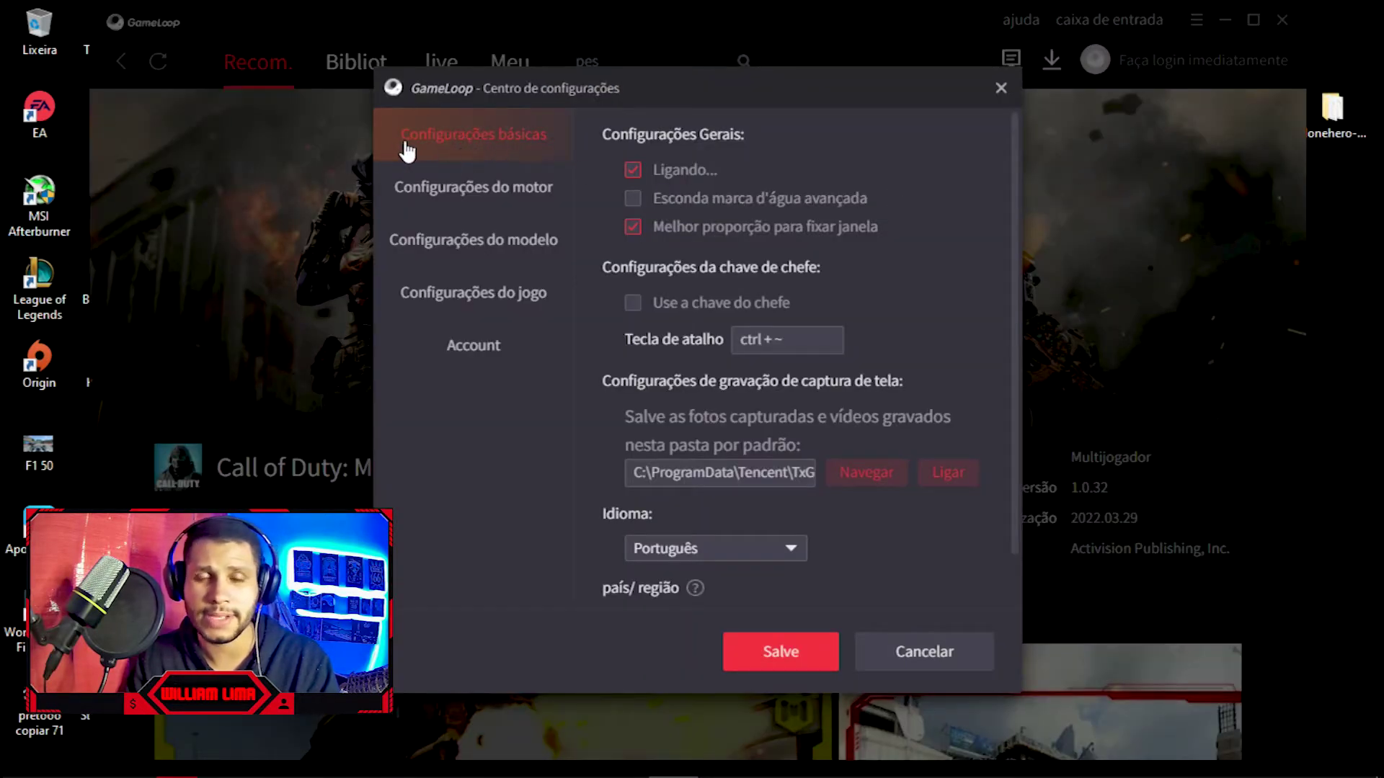
scroll(939, 330, "down", 2)
scroll(945, 326, "up", 2)
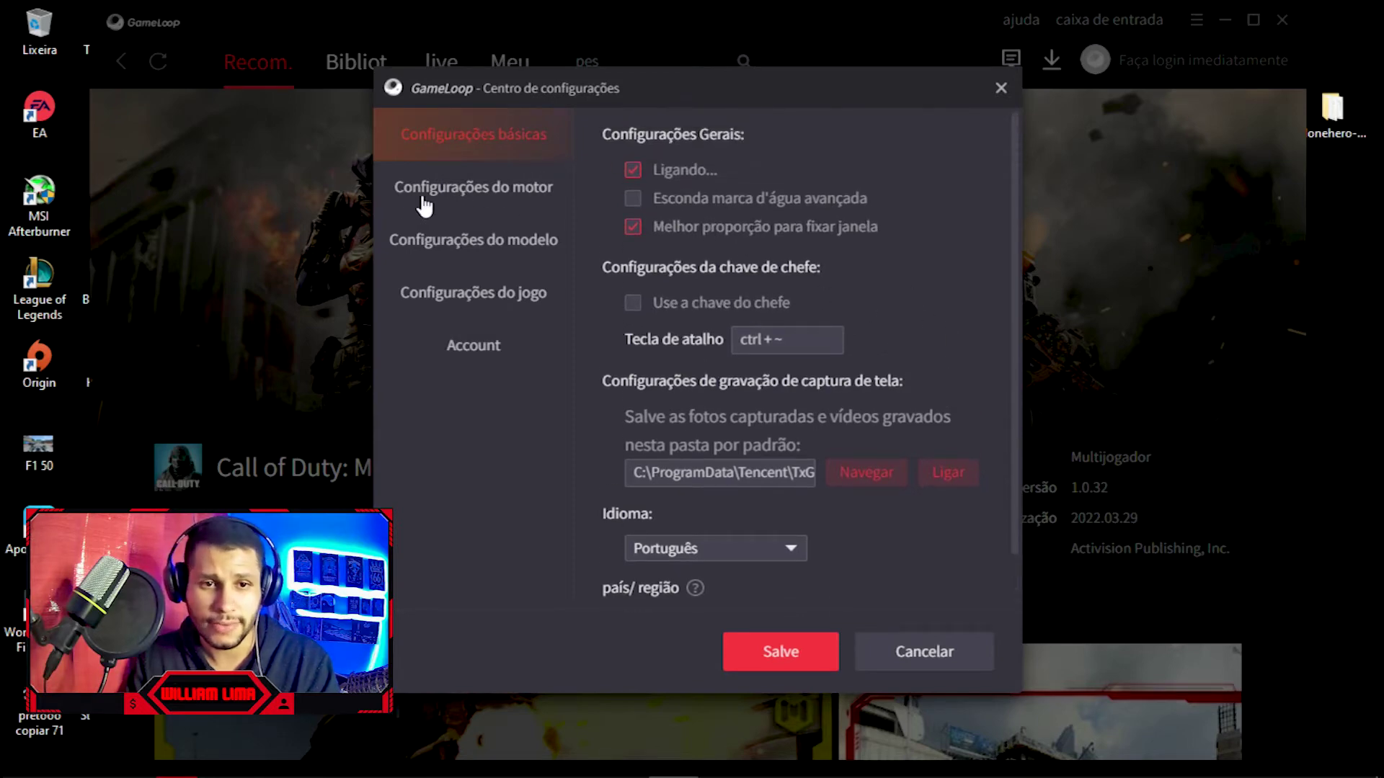
left_click(452, 200)
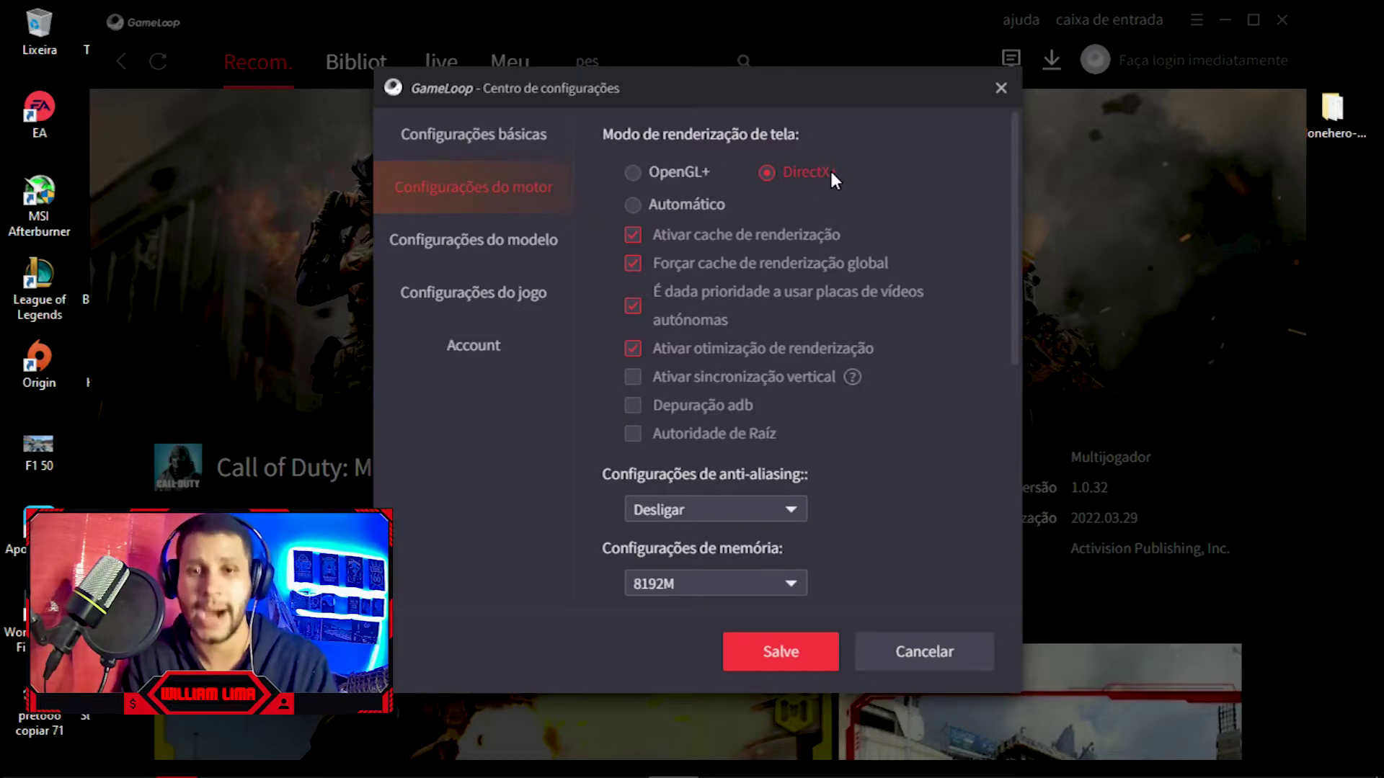
Review the screen rendering options and the available anti-aliasing levels in the engine settings
scroll(655, 292, "down", 2)
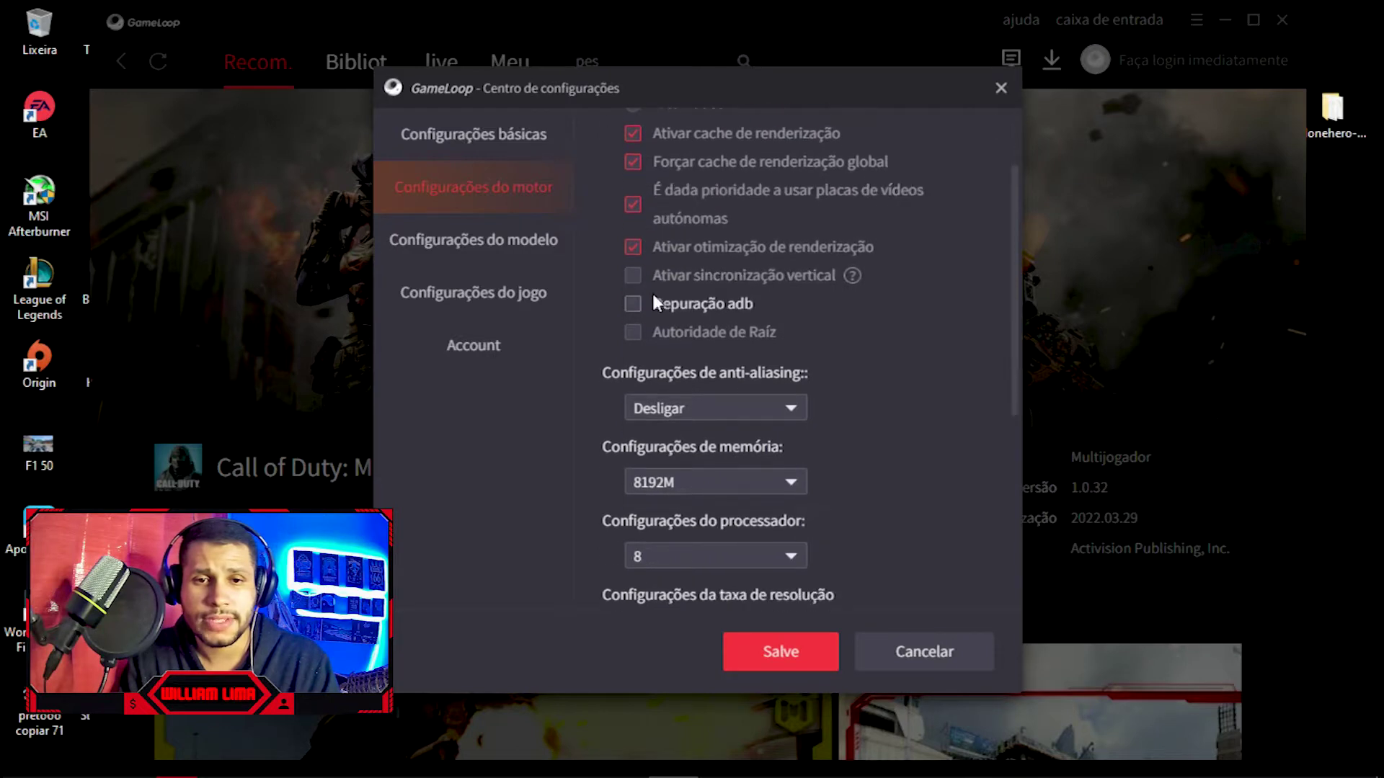
scroll(677, 148, "up", 2)
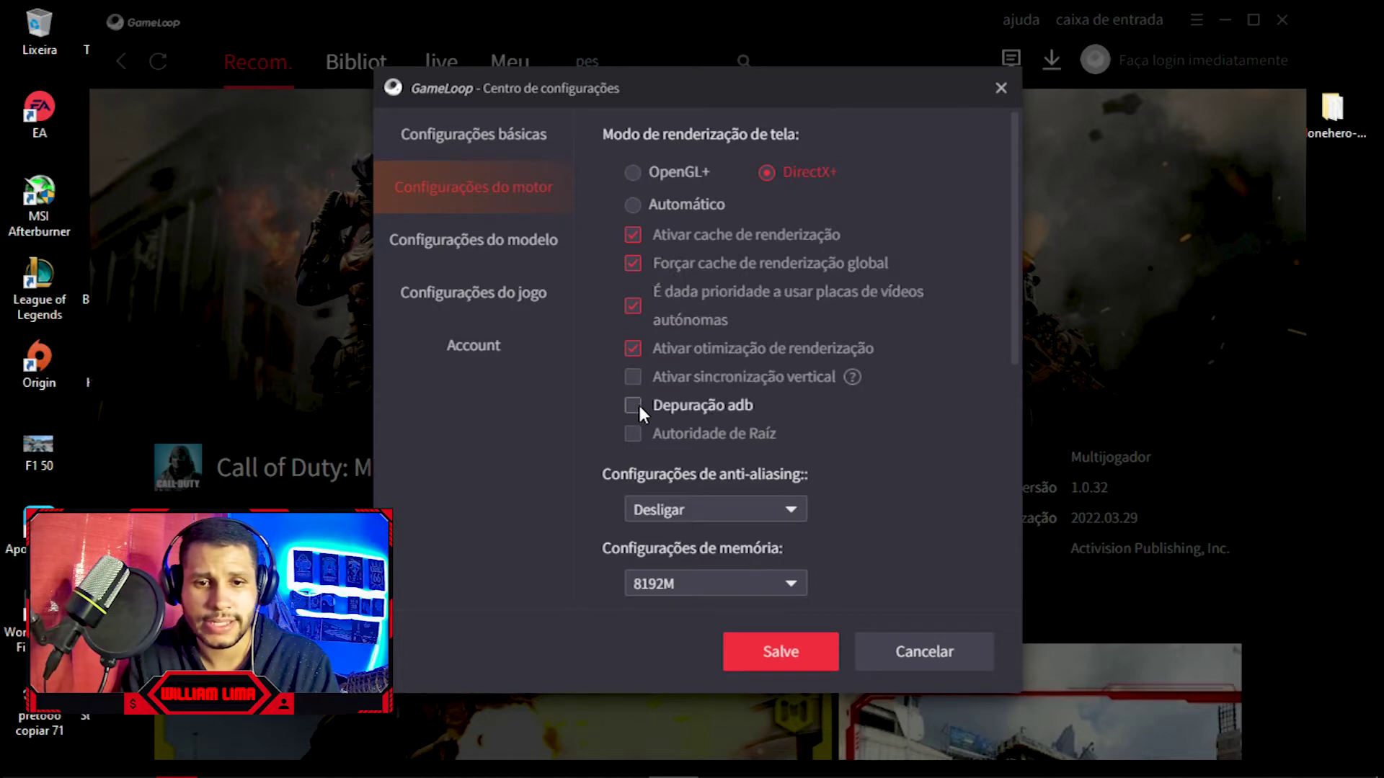
scroll(580, 430, "down", 5)
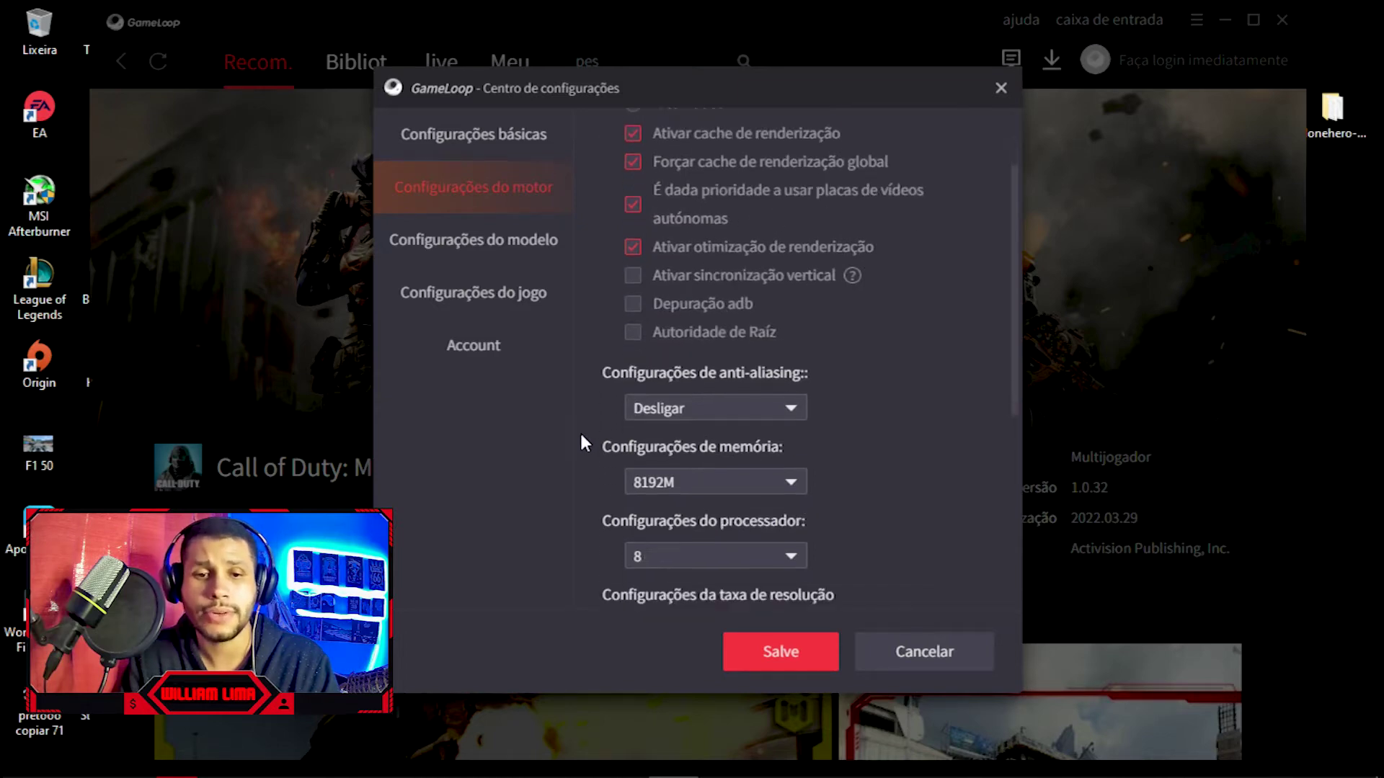
left_click(704, 303)
left_click(704, 307)
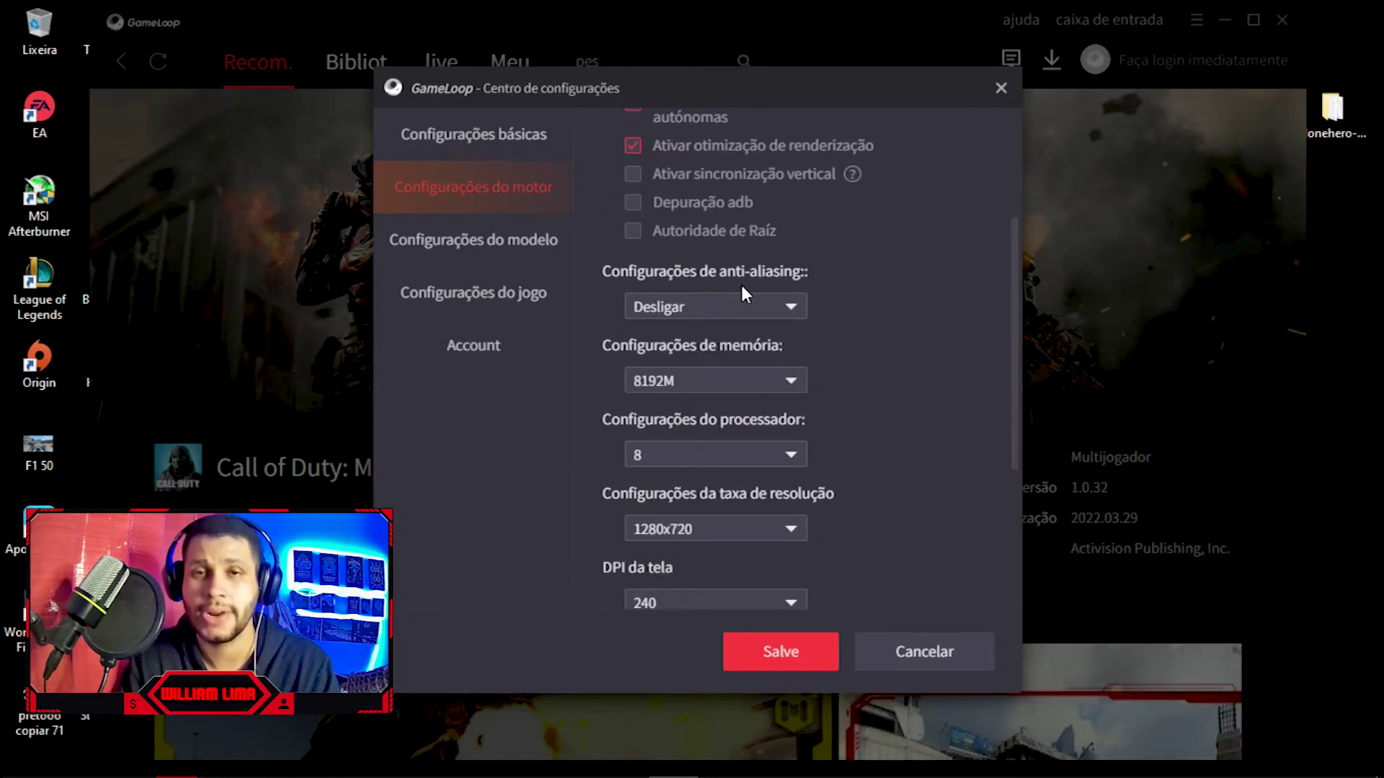
left_click(742, 307)
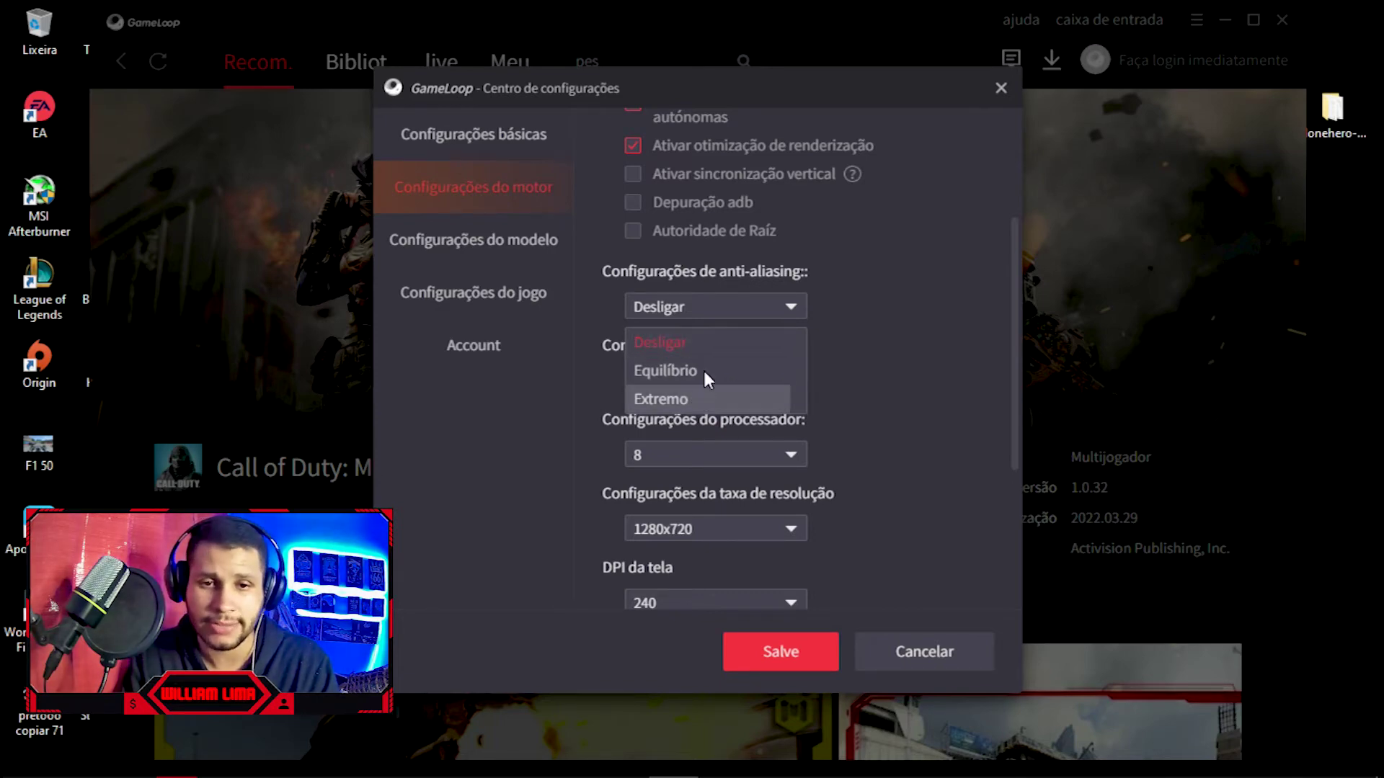
left_click(695, 318)
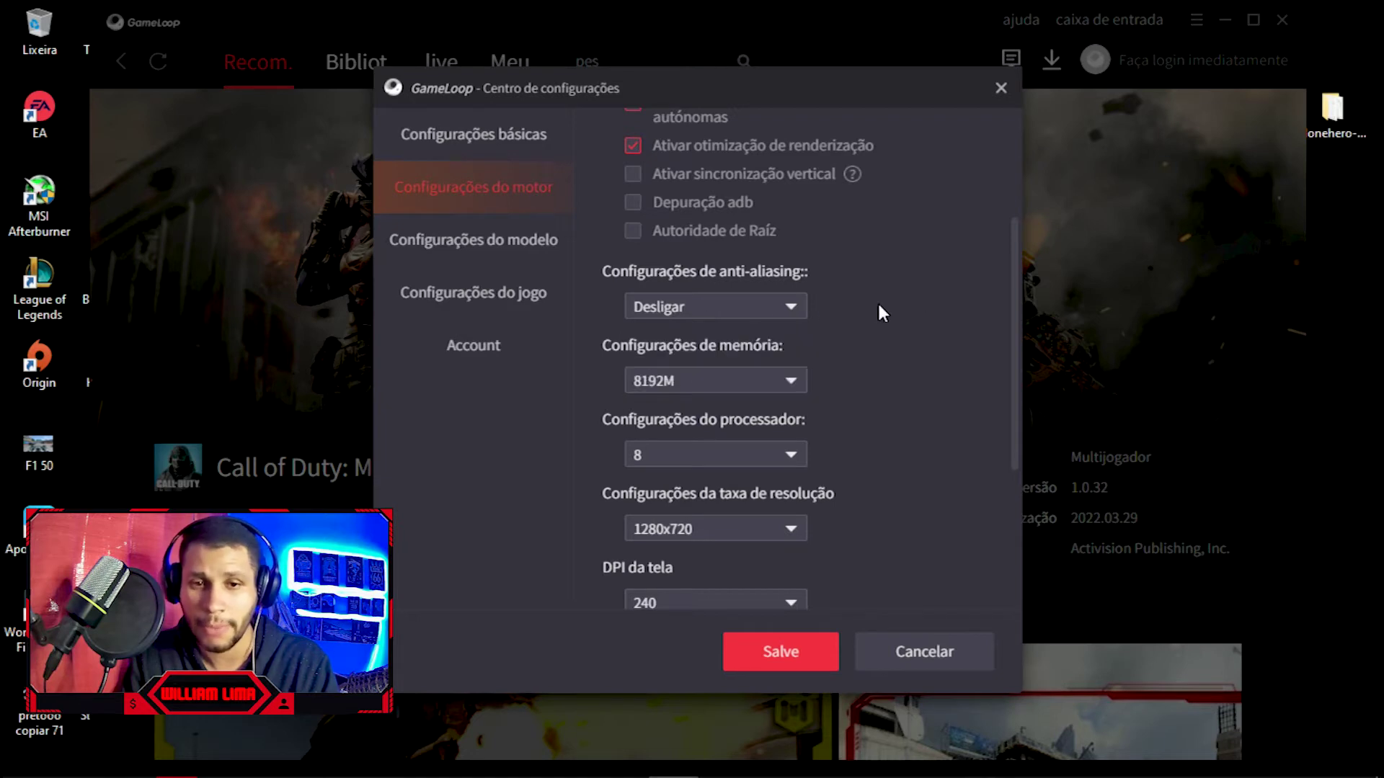
Review the available memory sizes and select 8192M for the emulator's memory
scroll(875, 301, "down", 2)
left_click(788, 280)
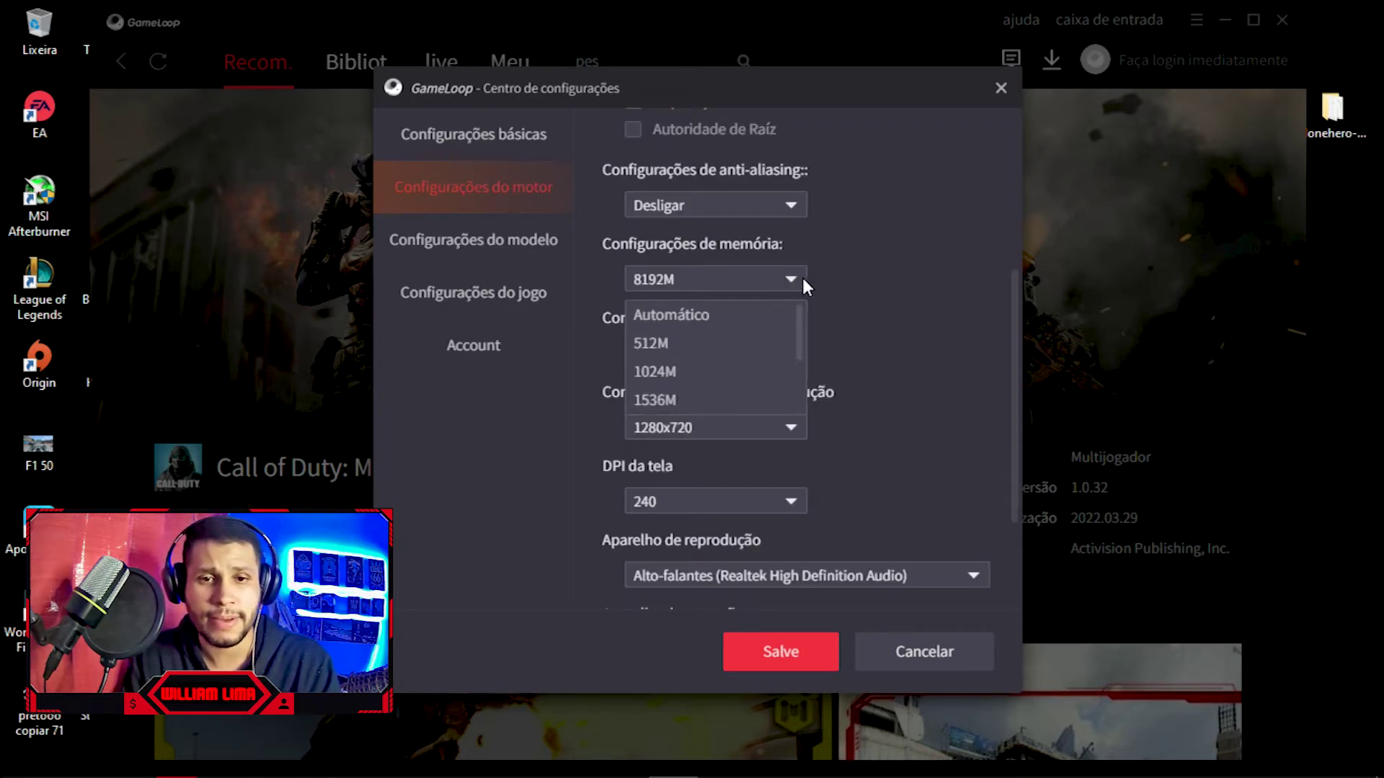
scroll(765, 364, "down", 1)
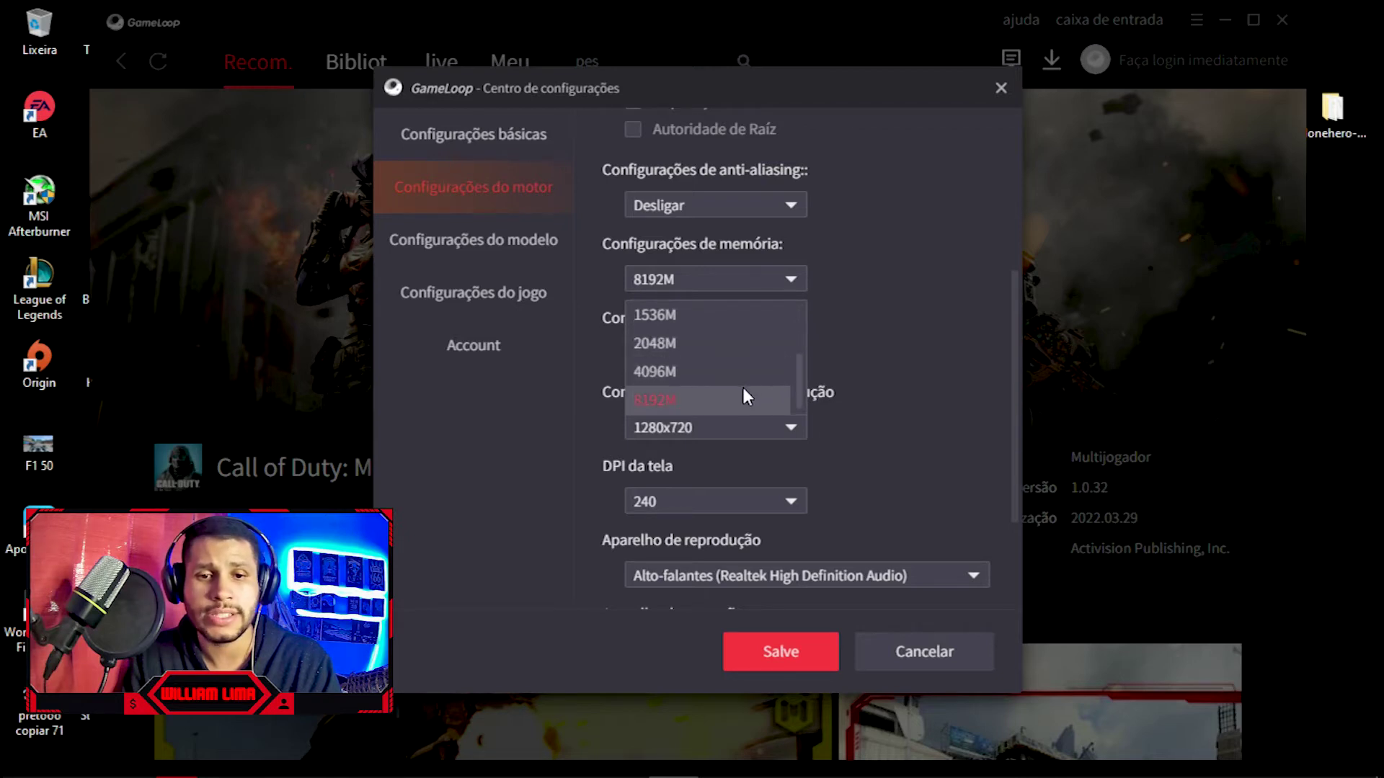
scroll(732, 362, "up", 1)
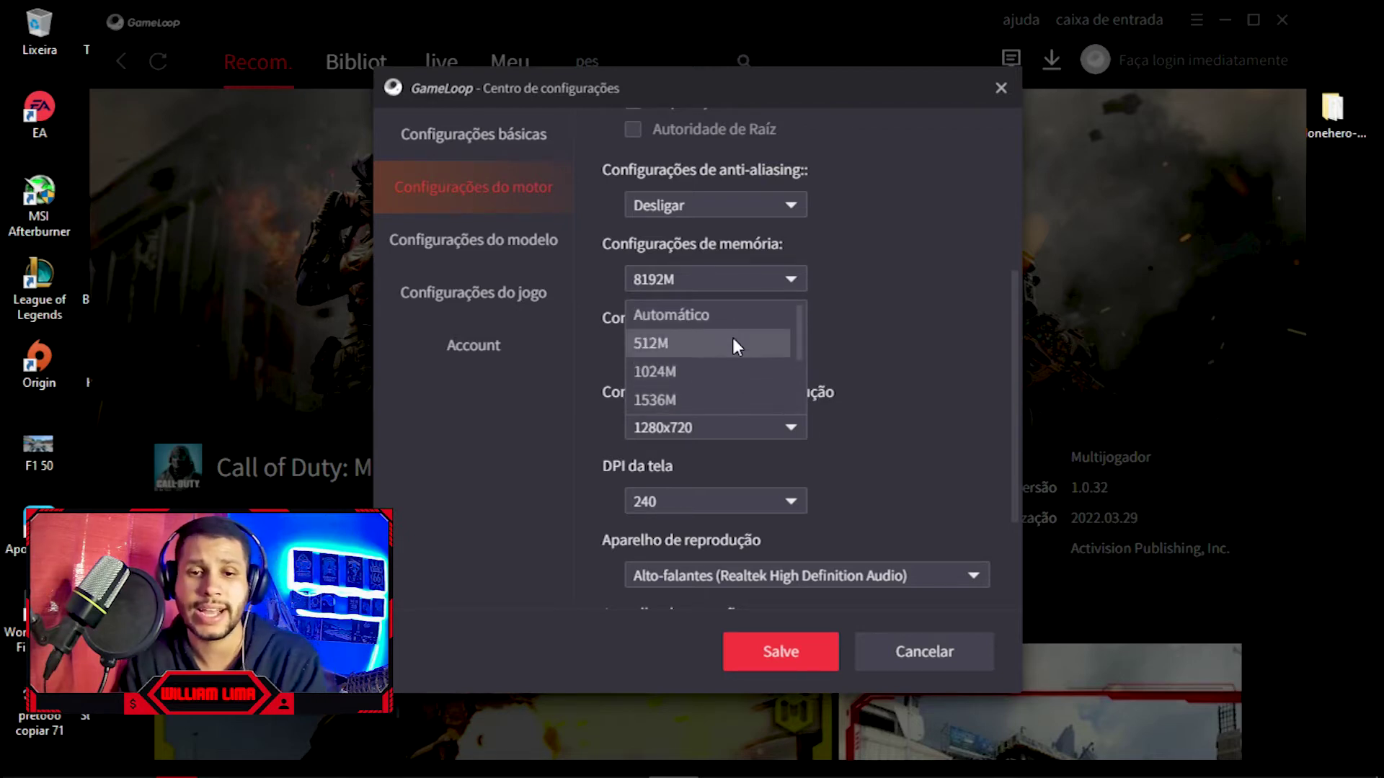
scroll(733, 330, "down", 1)
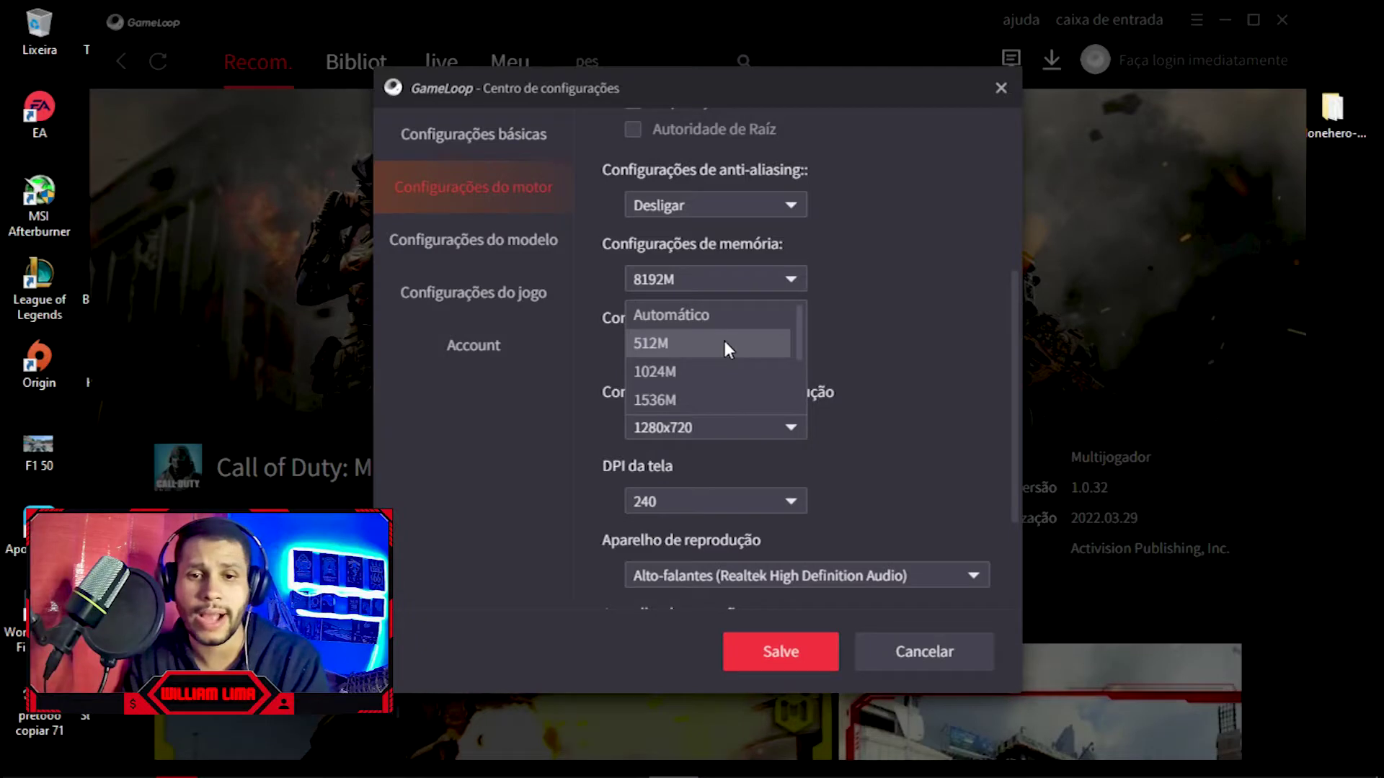
scroll(724, 344, "down", 1)
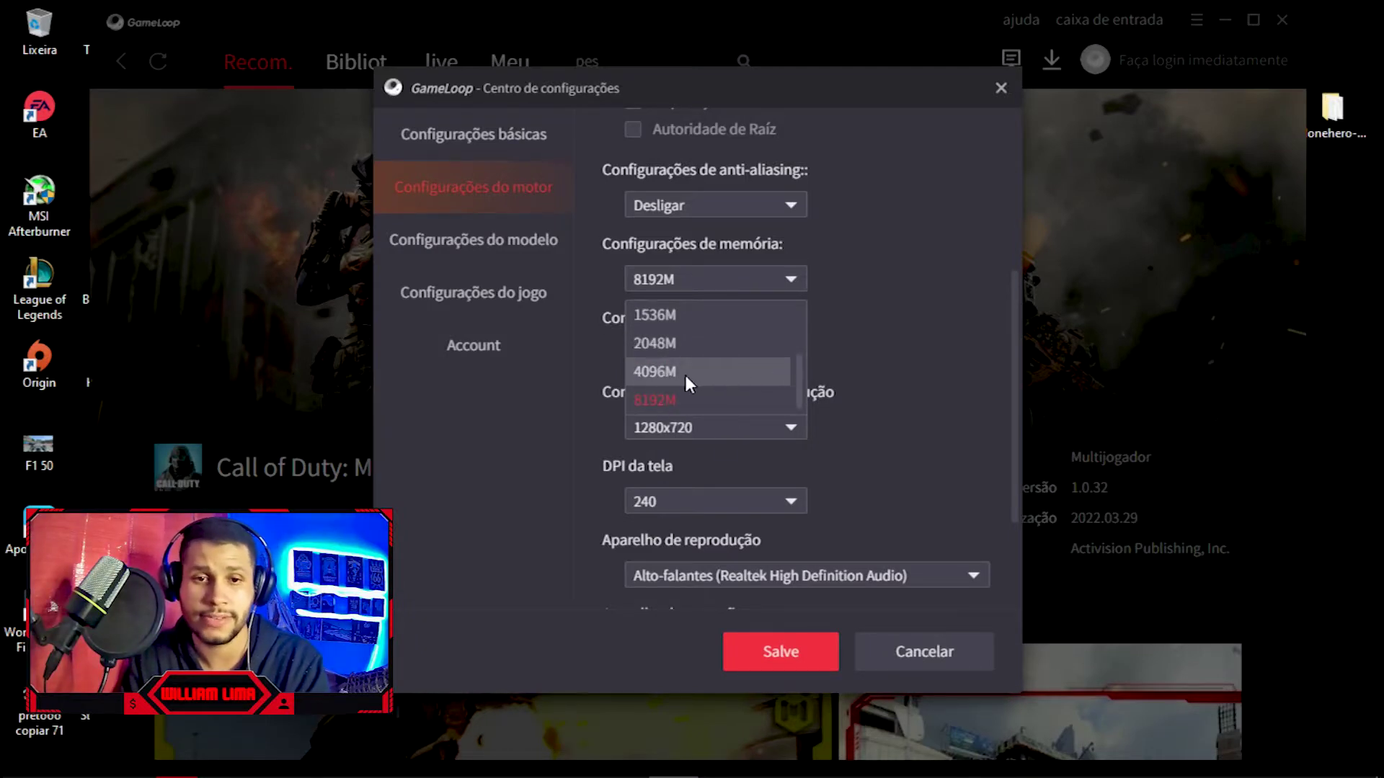
scroll(714, 361, "up", 1)
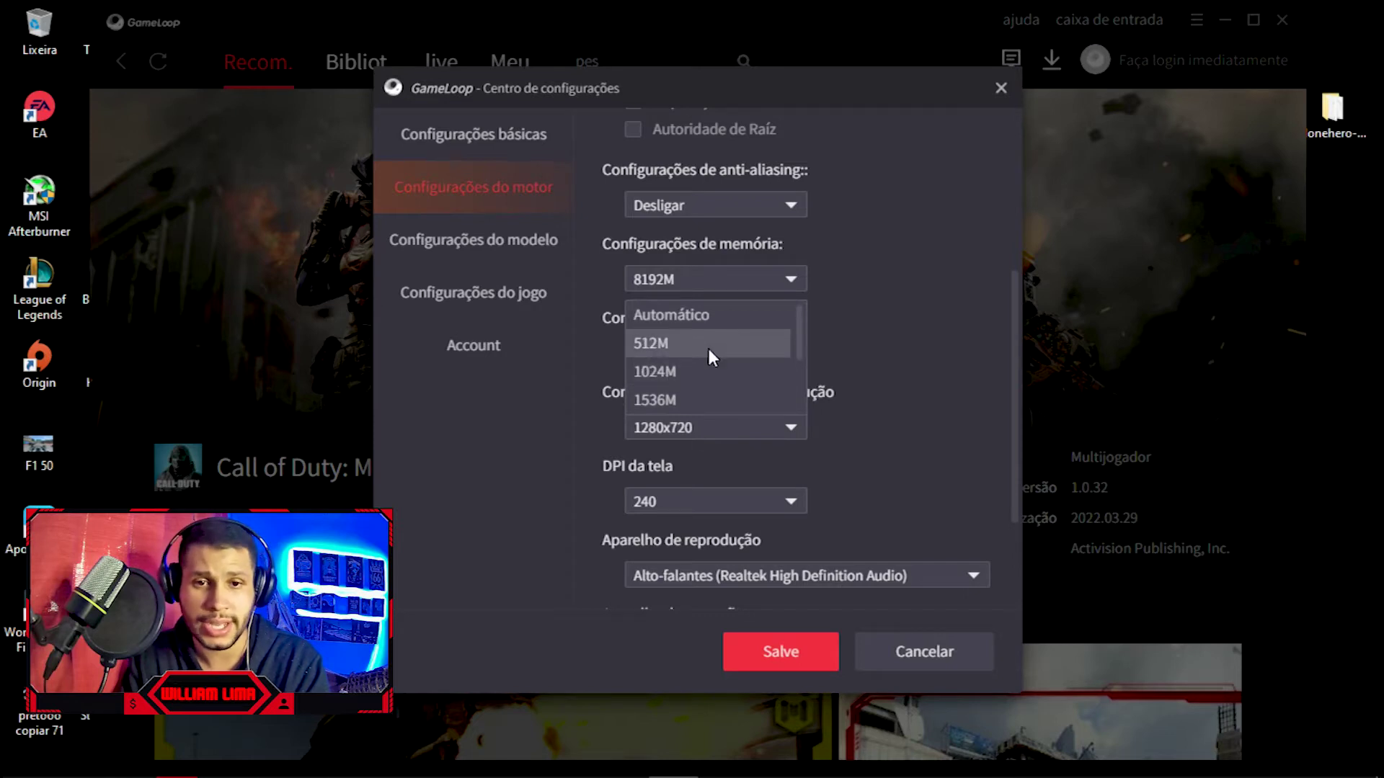
scroll(690, 353, "down", 3)
left_click(690, 399)
left_click(770, 344)
left_click(770, 344)
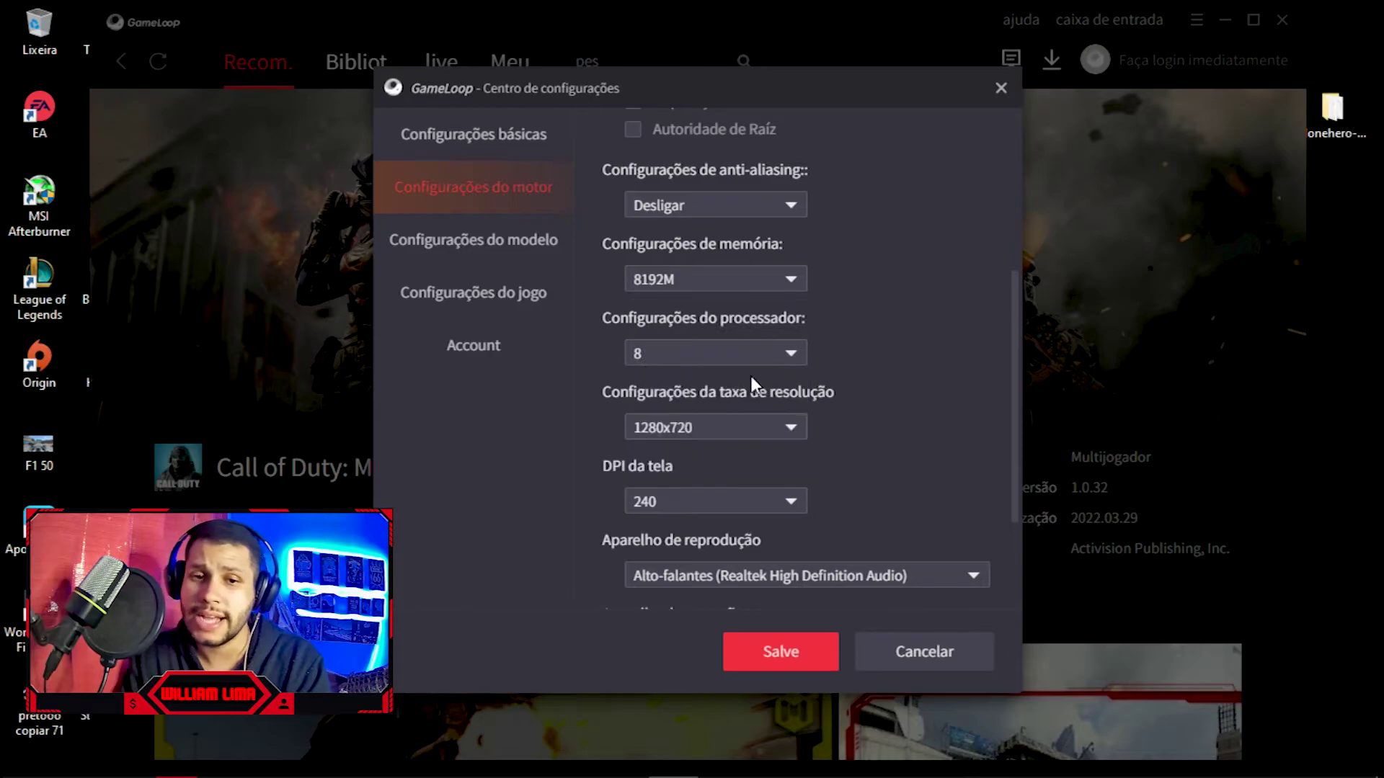
left_click(745, 278)
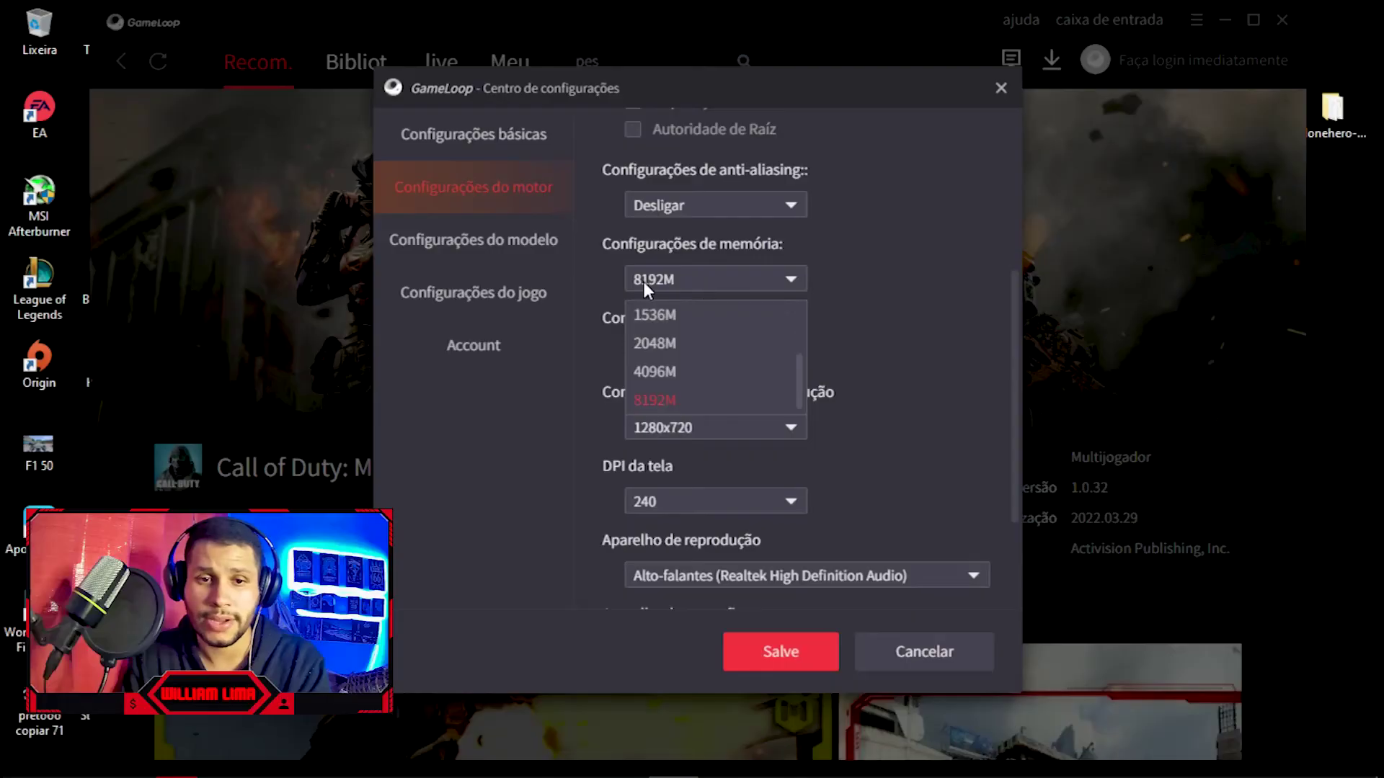
left_click(673, 283)
scroll(928, 287, "down", 2)
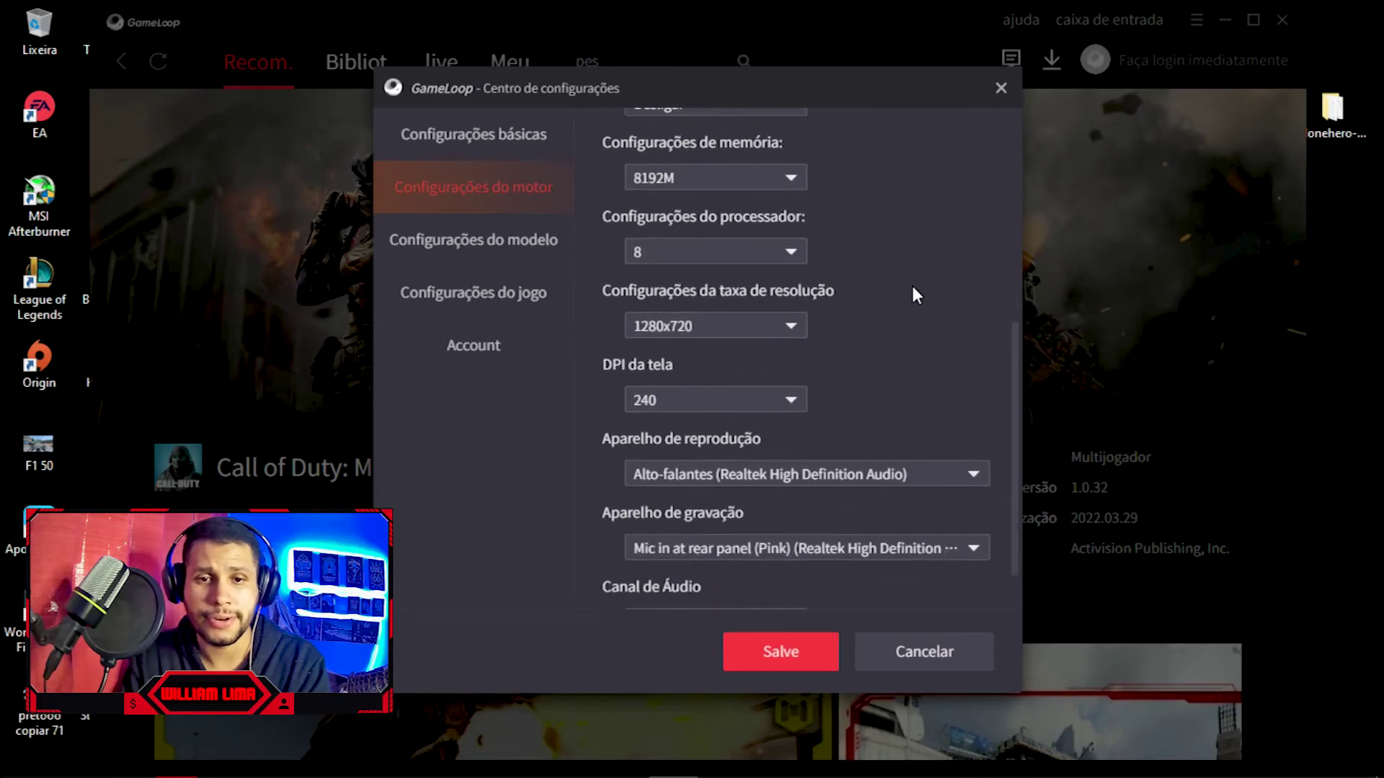
Examine the available processor core counts and check them against the chosen memory setting
left_click(692, 253)
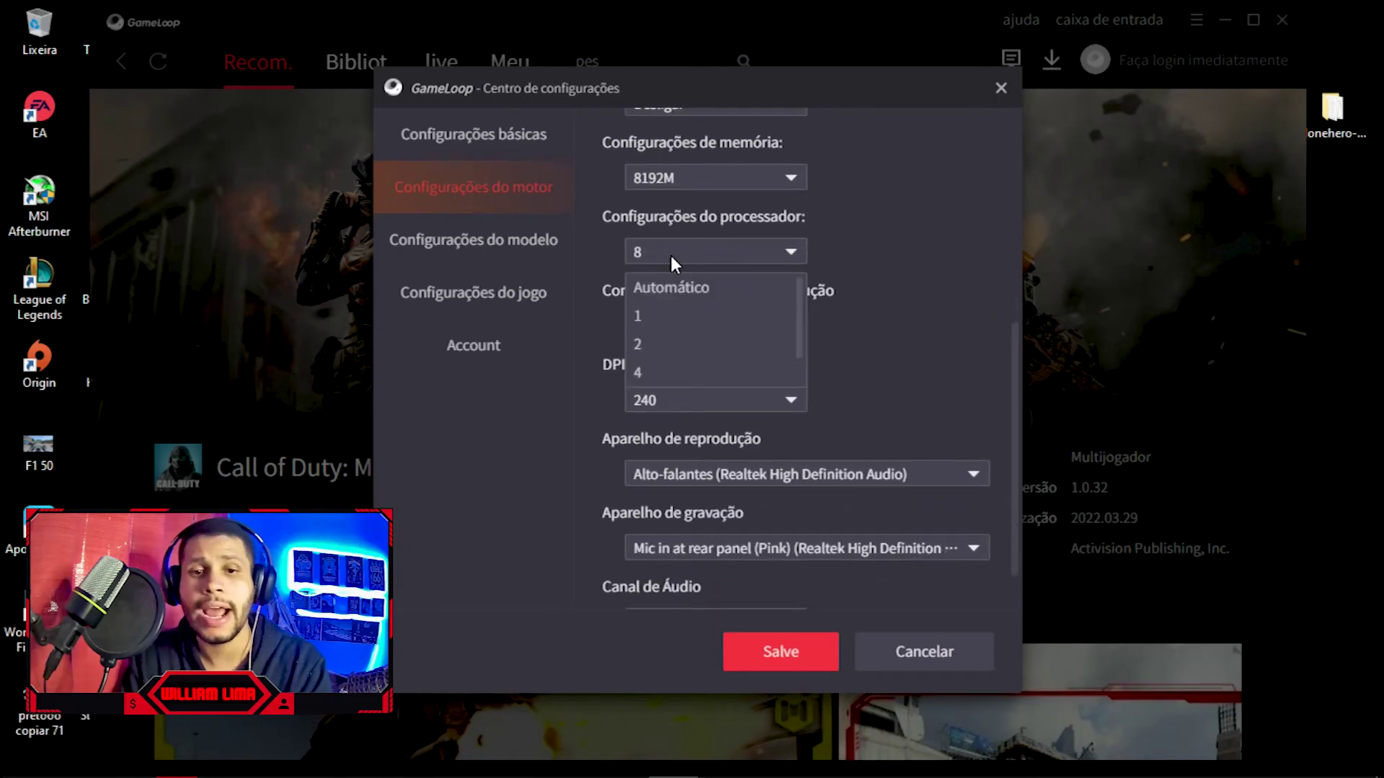
scroll(685, 352, "down", 1)
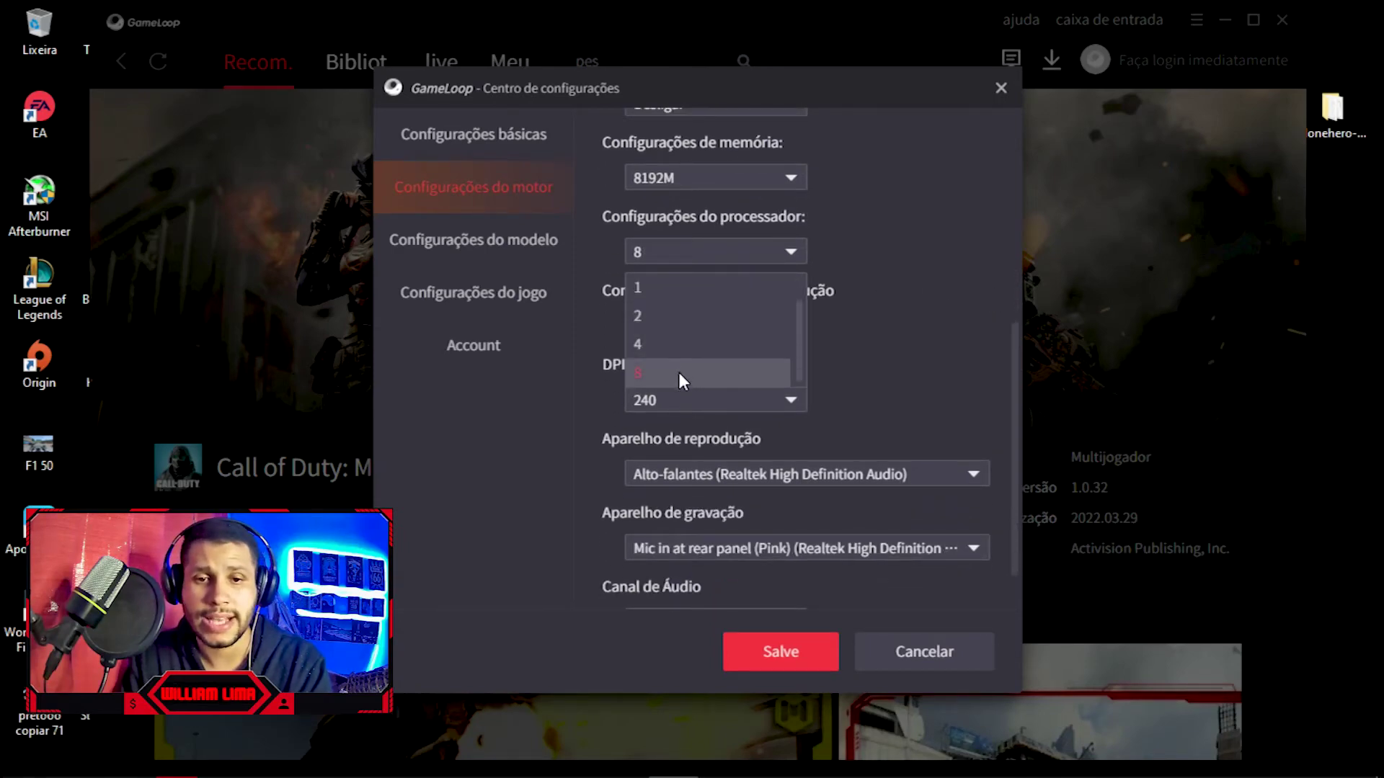
scroll(664, 323, "up", 1)
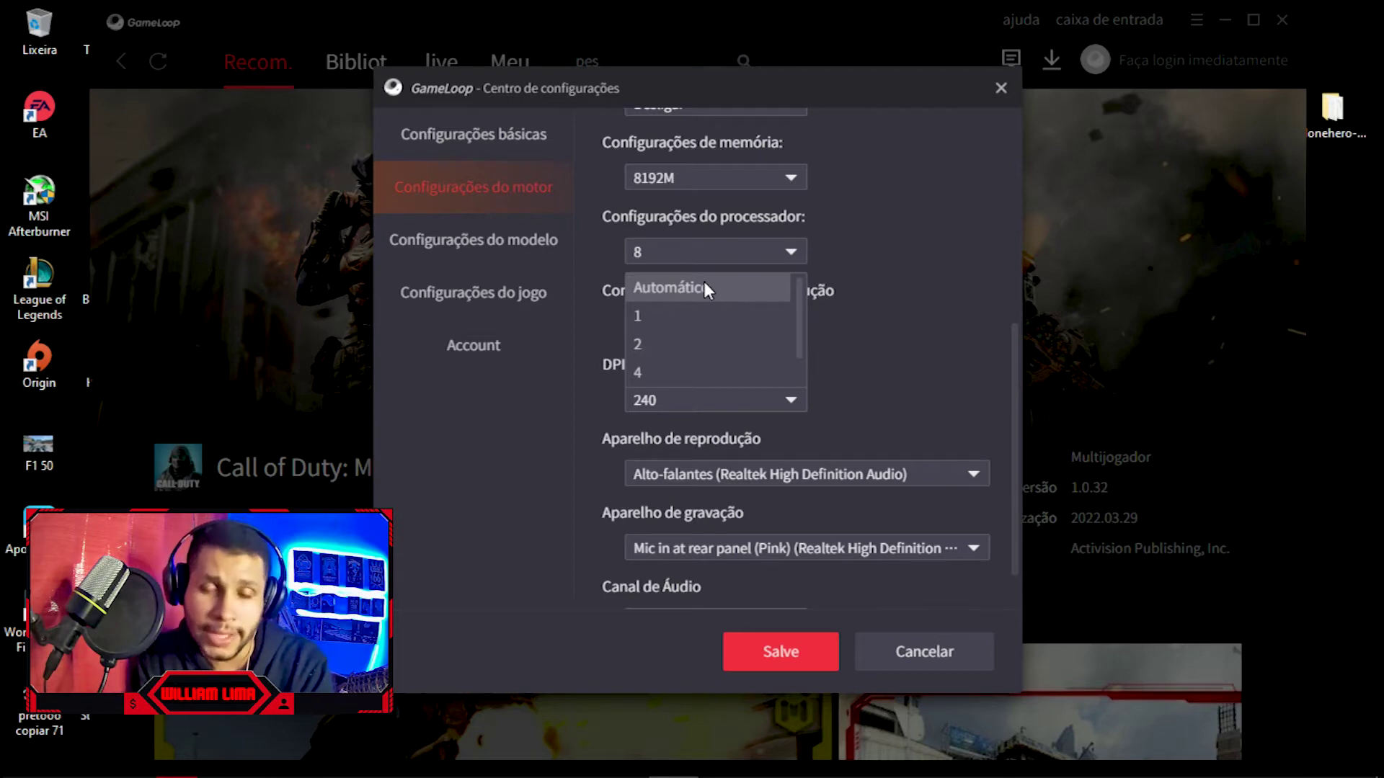
scroll(656, 372, "down", 1)
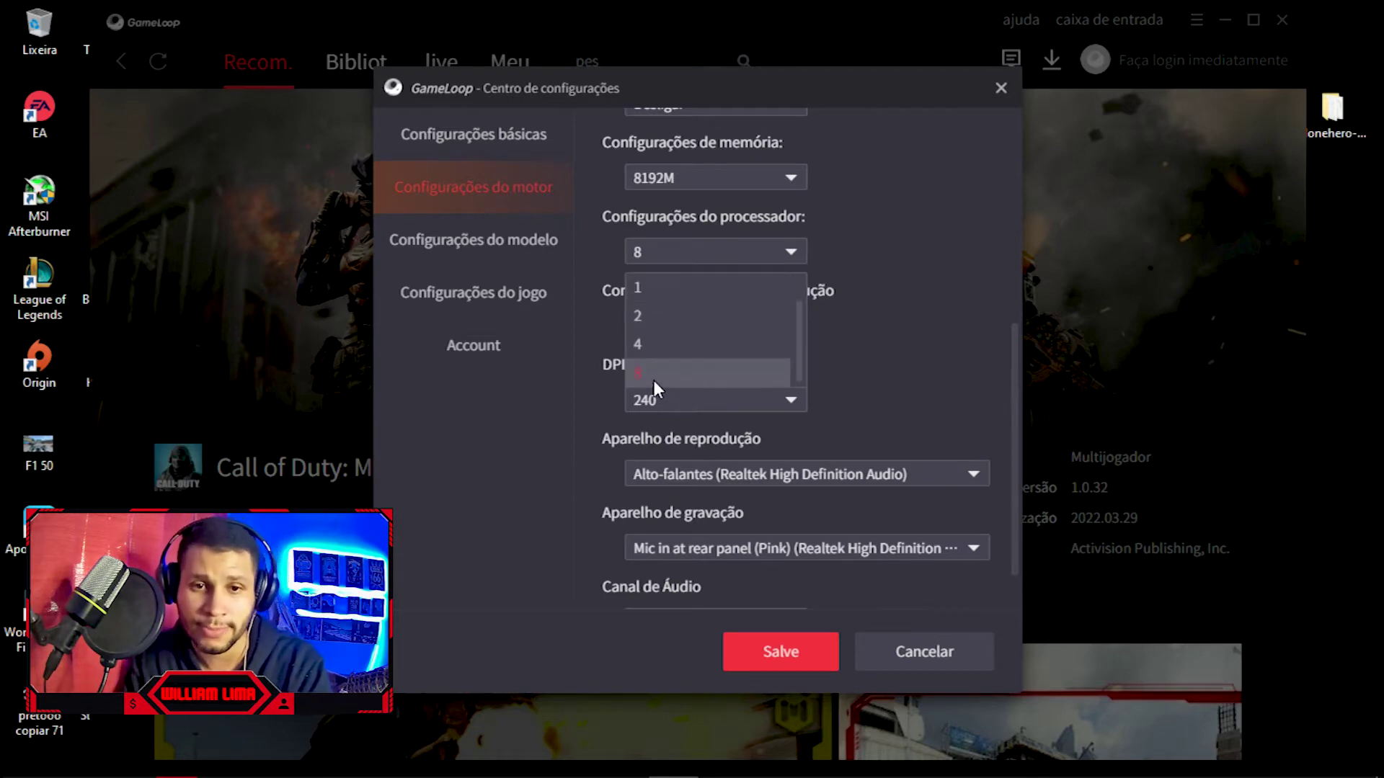
left_click(932, 275)
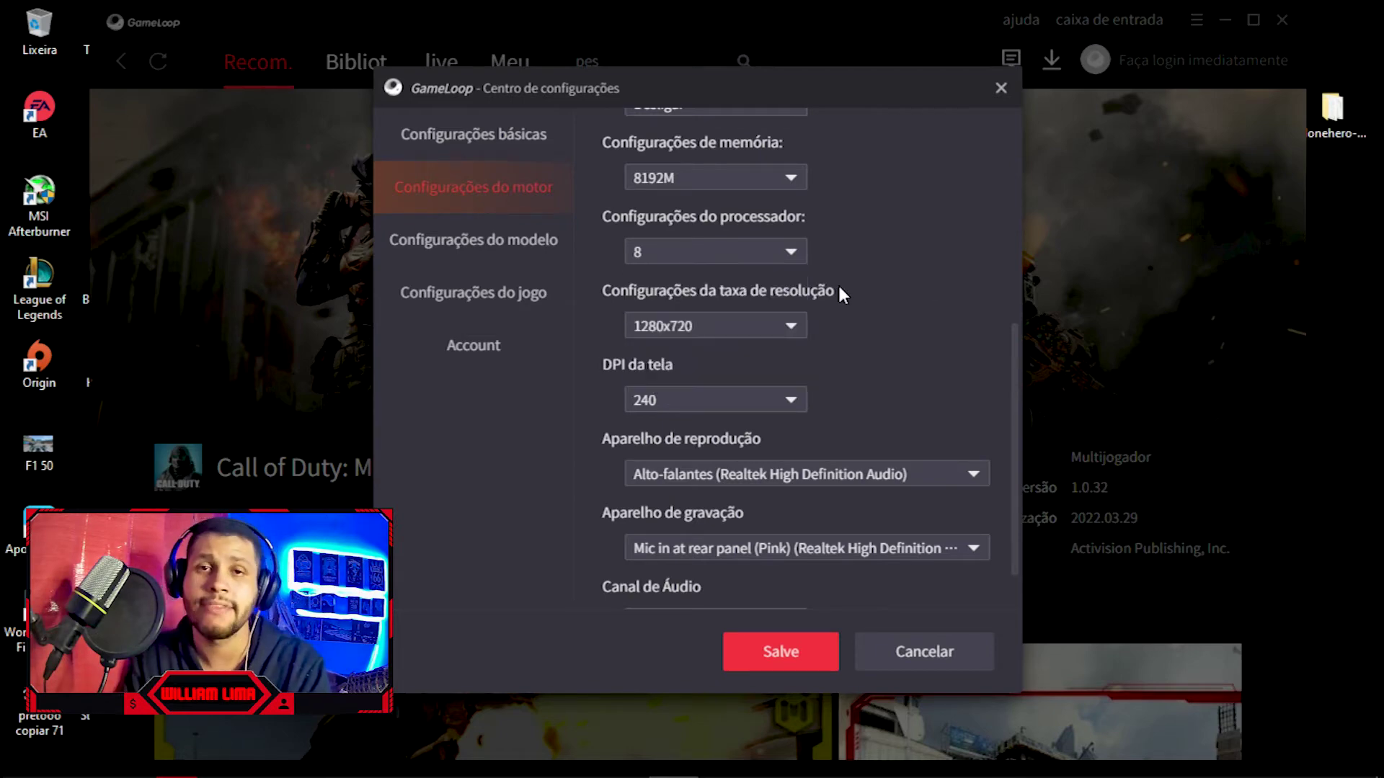
scroll(839, 292, "up", 2)
left_click(705, 279)
left_click(695, 279)
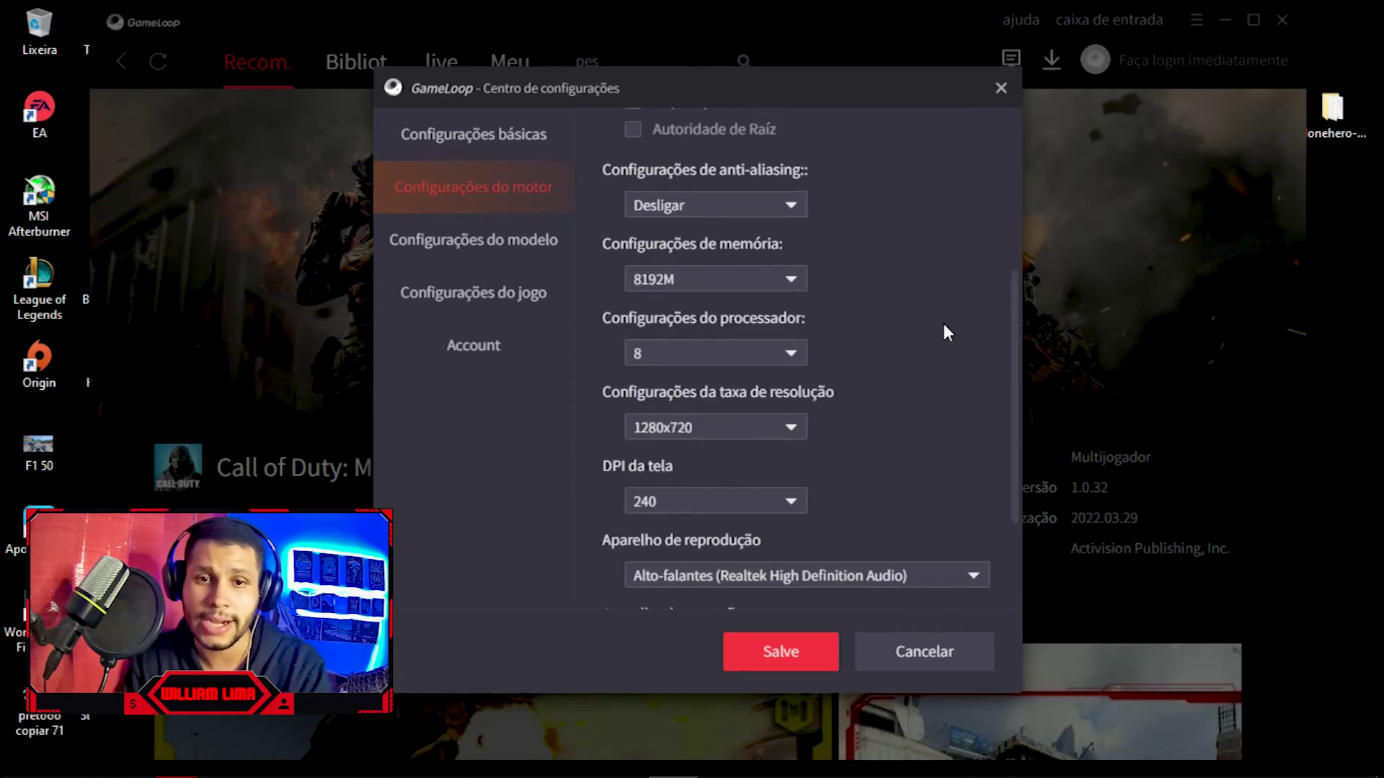
left_click(793, 353)
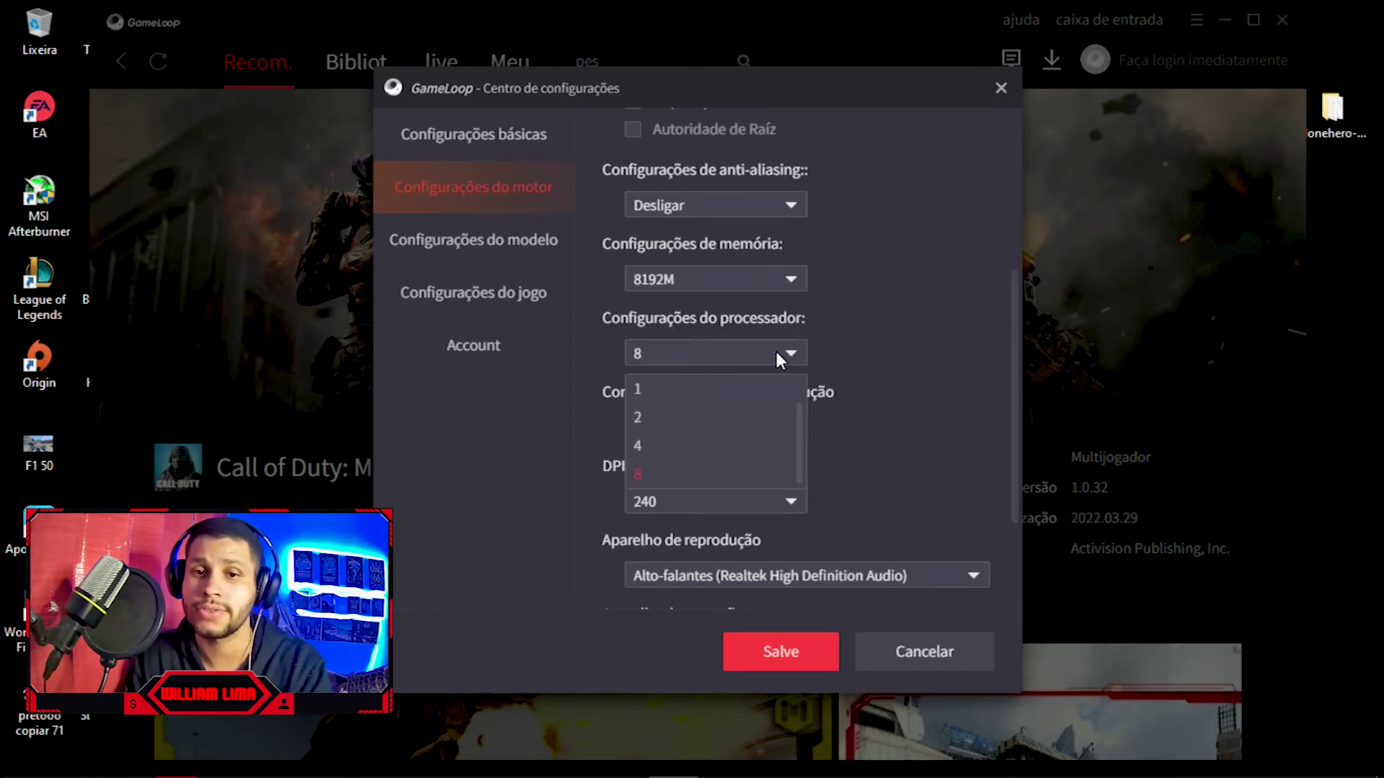
left_click(861, 352)
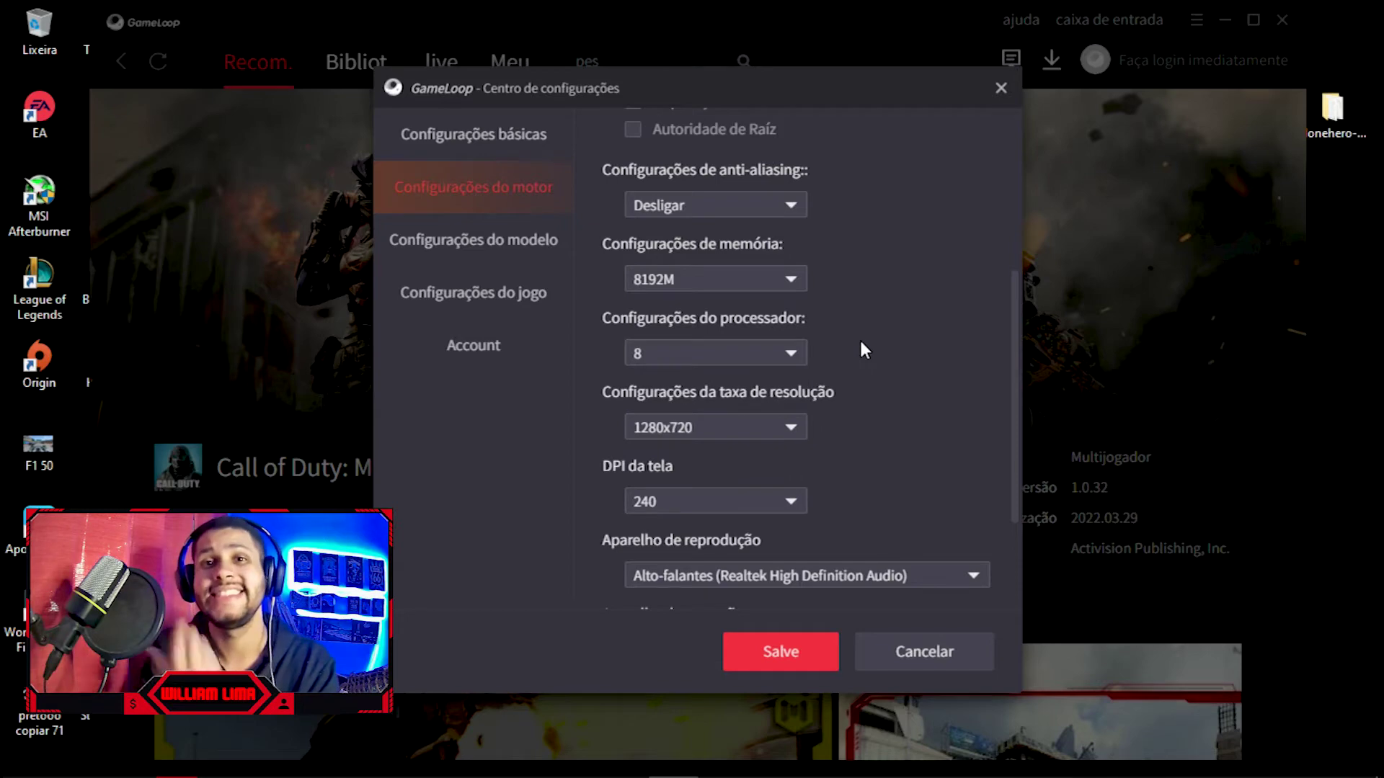
Look through the available screen resolutions and set the emulator's resolution to 1024x576
scroll(864, 350, "down", 1)
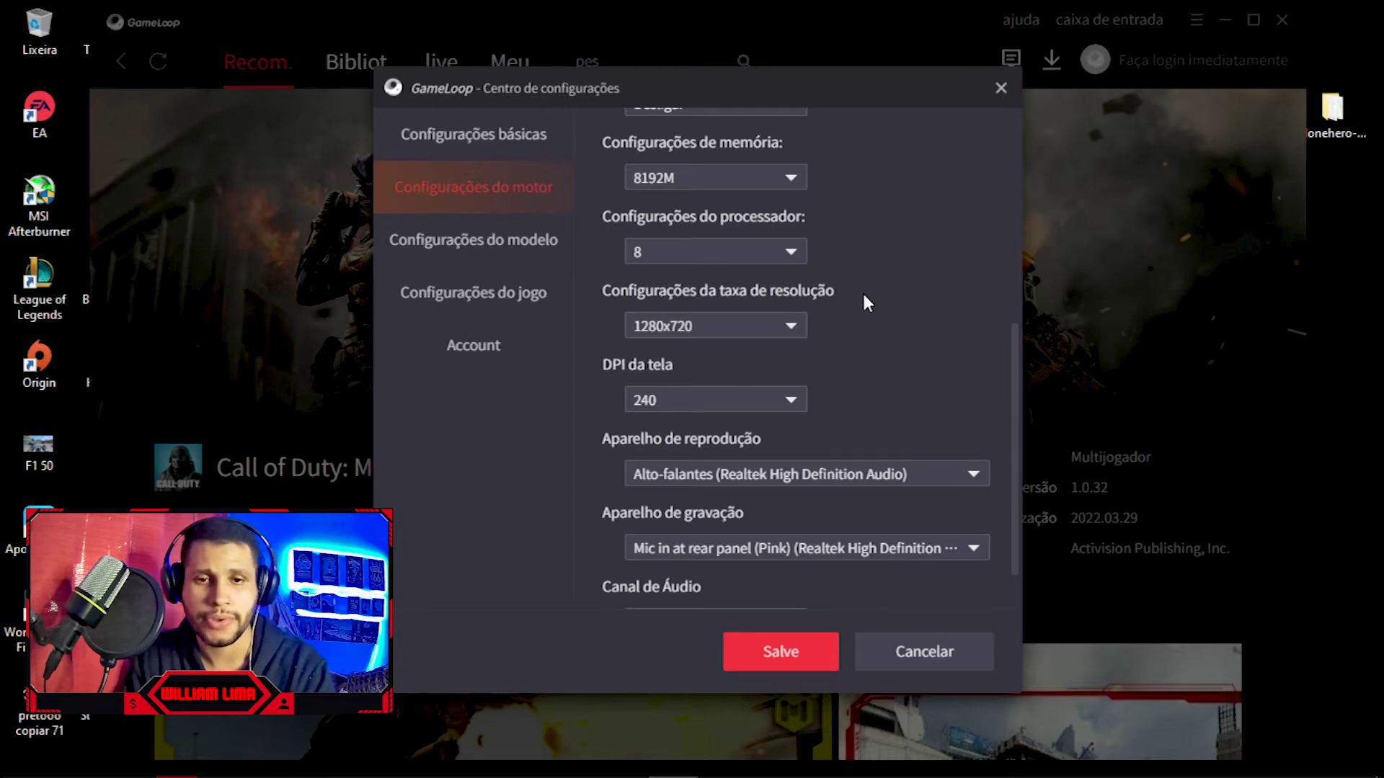
left_click(689, 331)
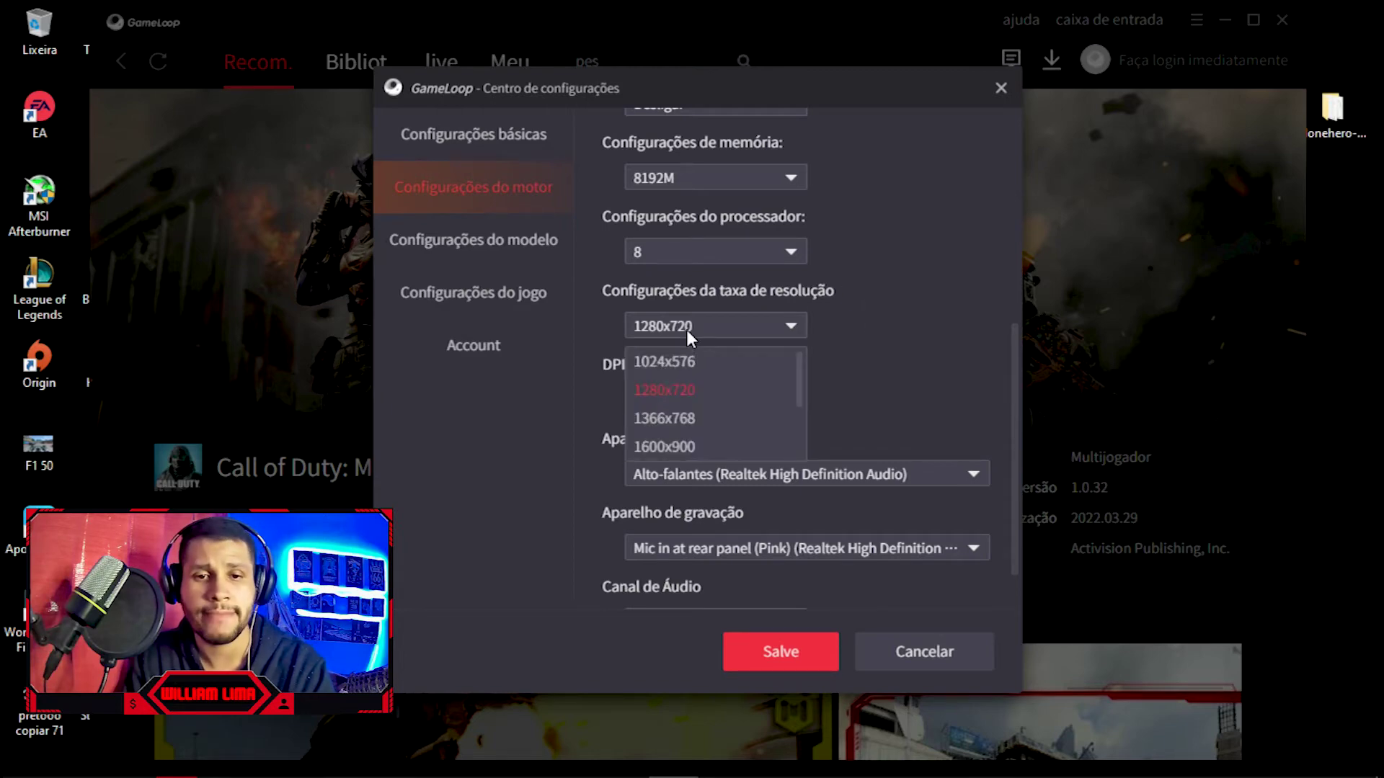
left_click(766, 323)
left_click(706, 323)
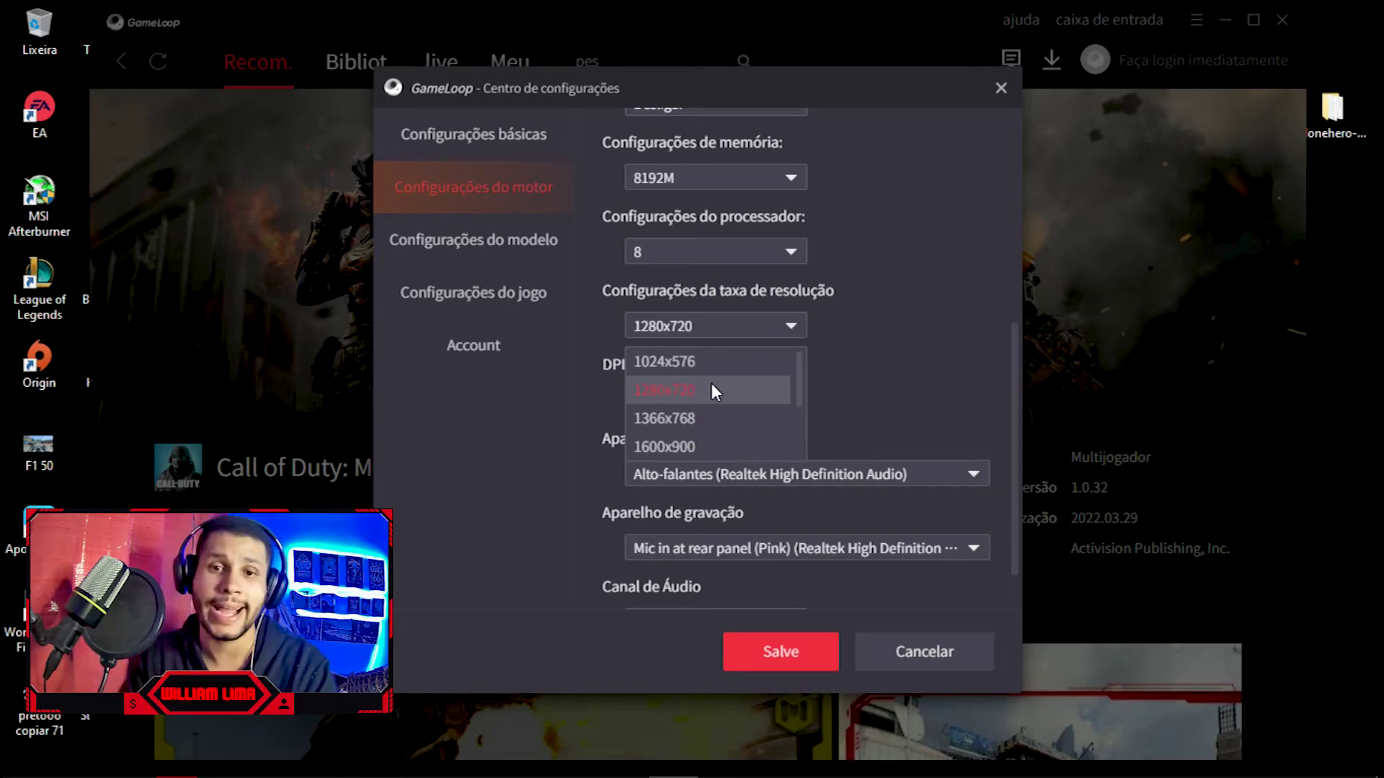
scroll(711, 382, "down", 3)
left_click(690, 386)
left_click(677, 327)
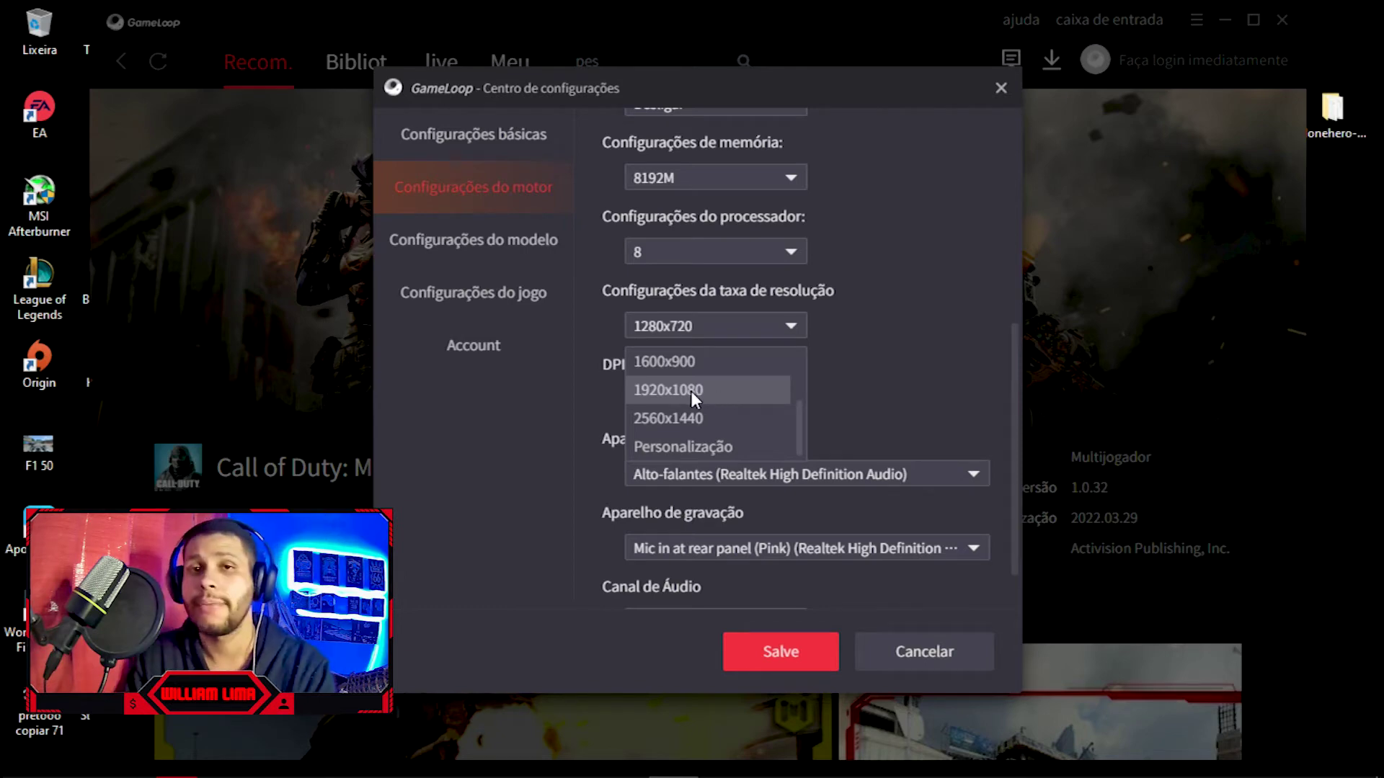
scroll(691, 391, "up", 3)
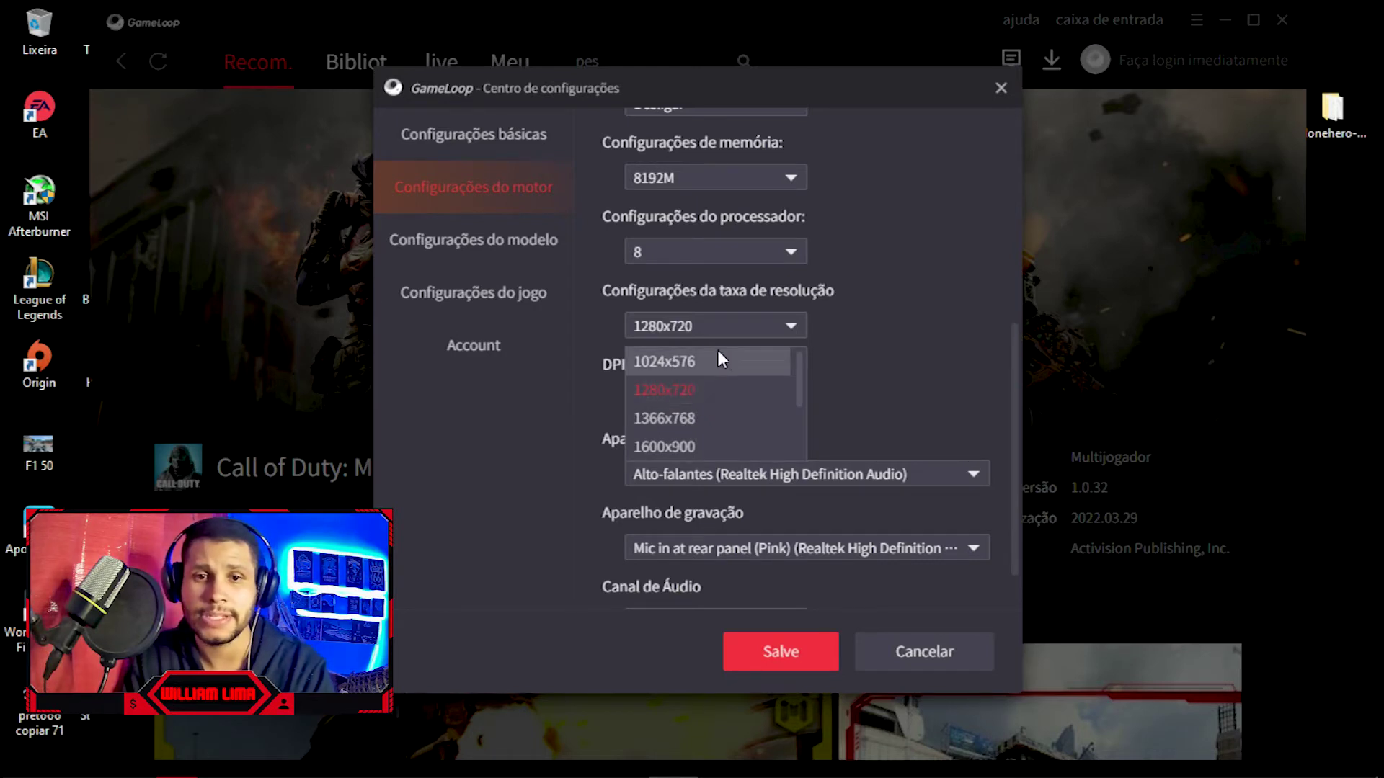
left_click(821, 336)
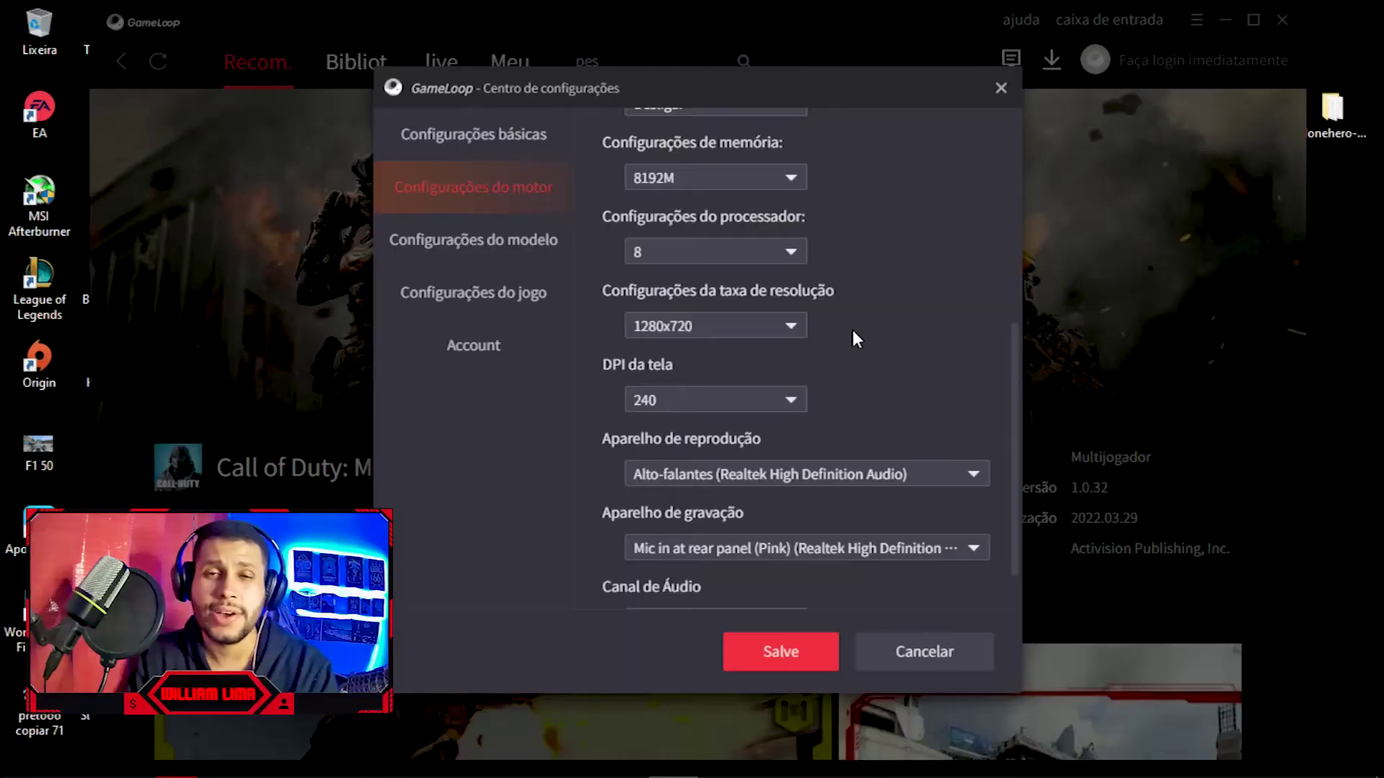
left_click(789, 326)
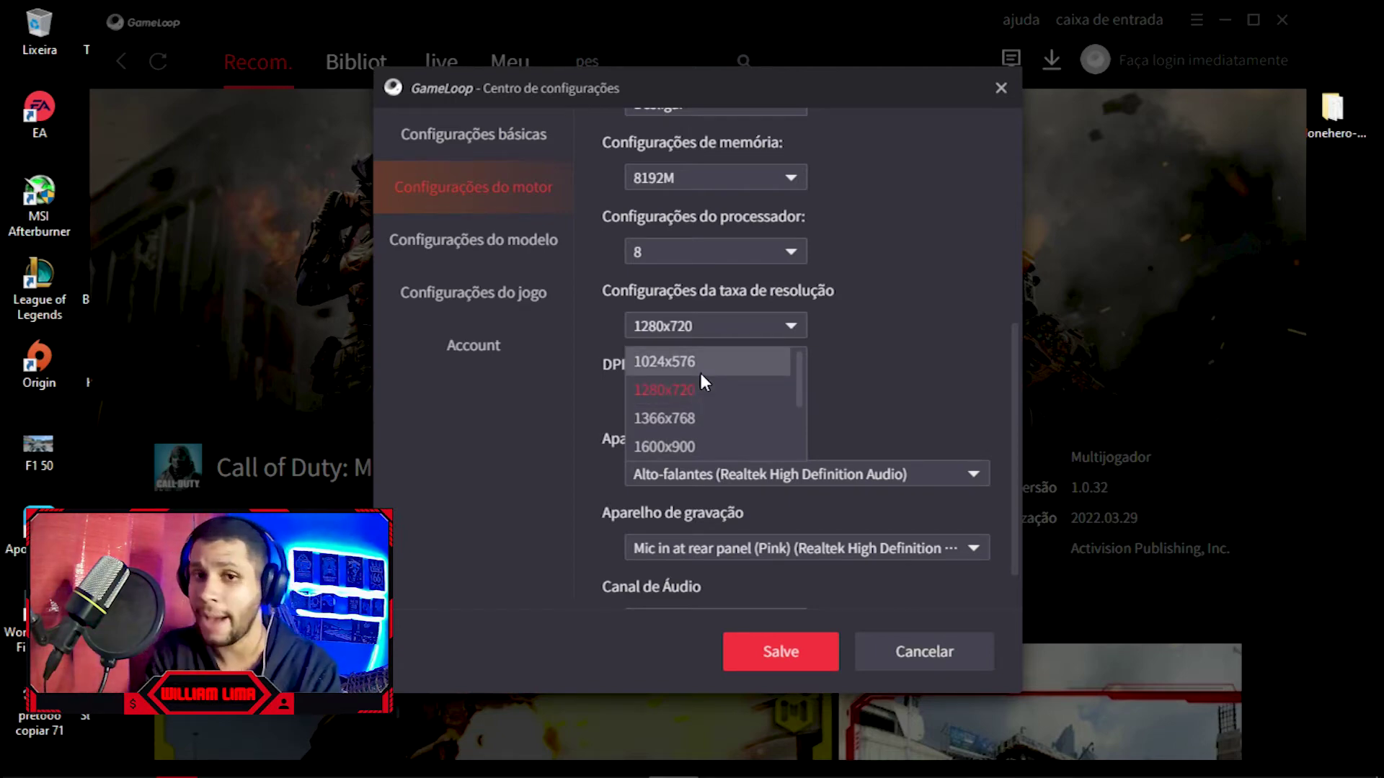
left_click(655, 364)
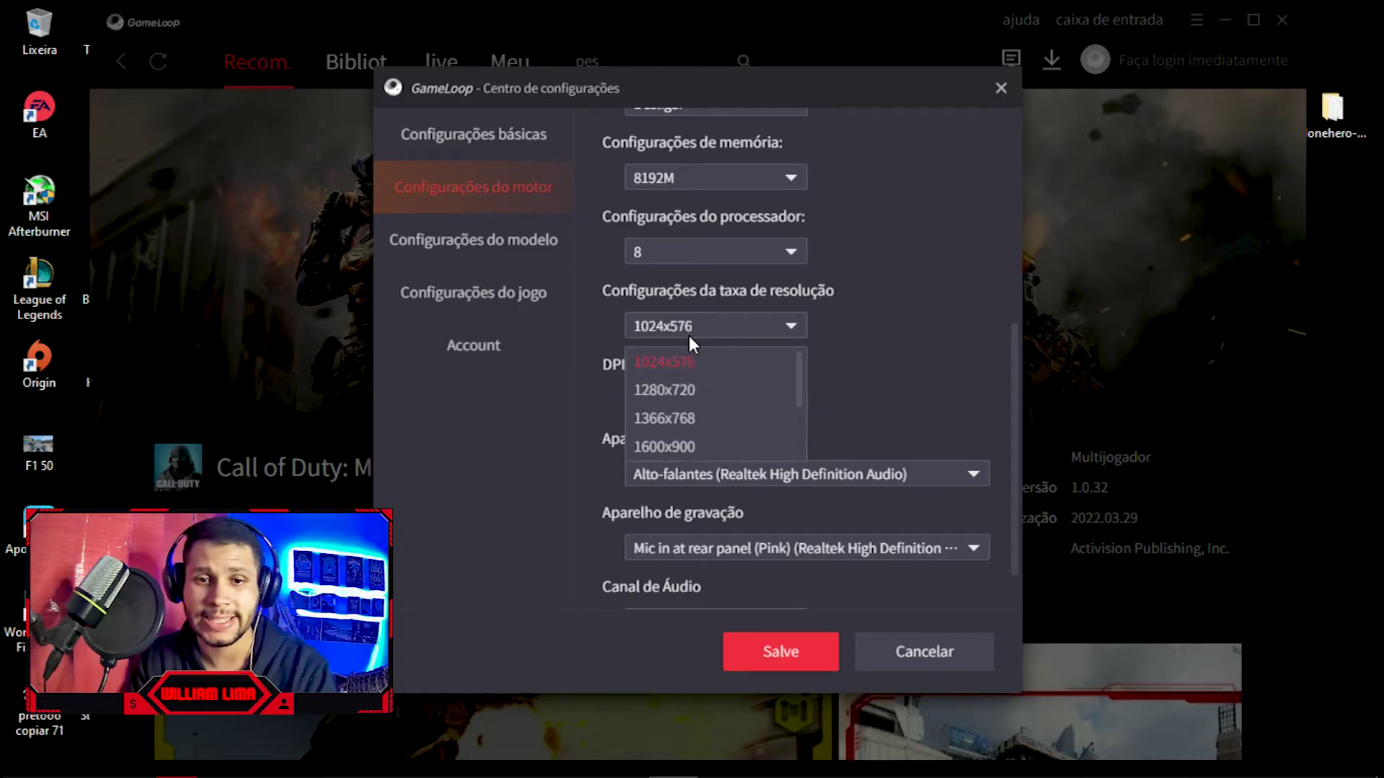
Set the emulator's resolution to a custom value of 720 by 480
scroll(696, 421, "down", 2)
left_click(686, 446)
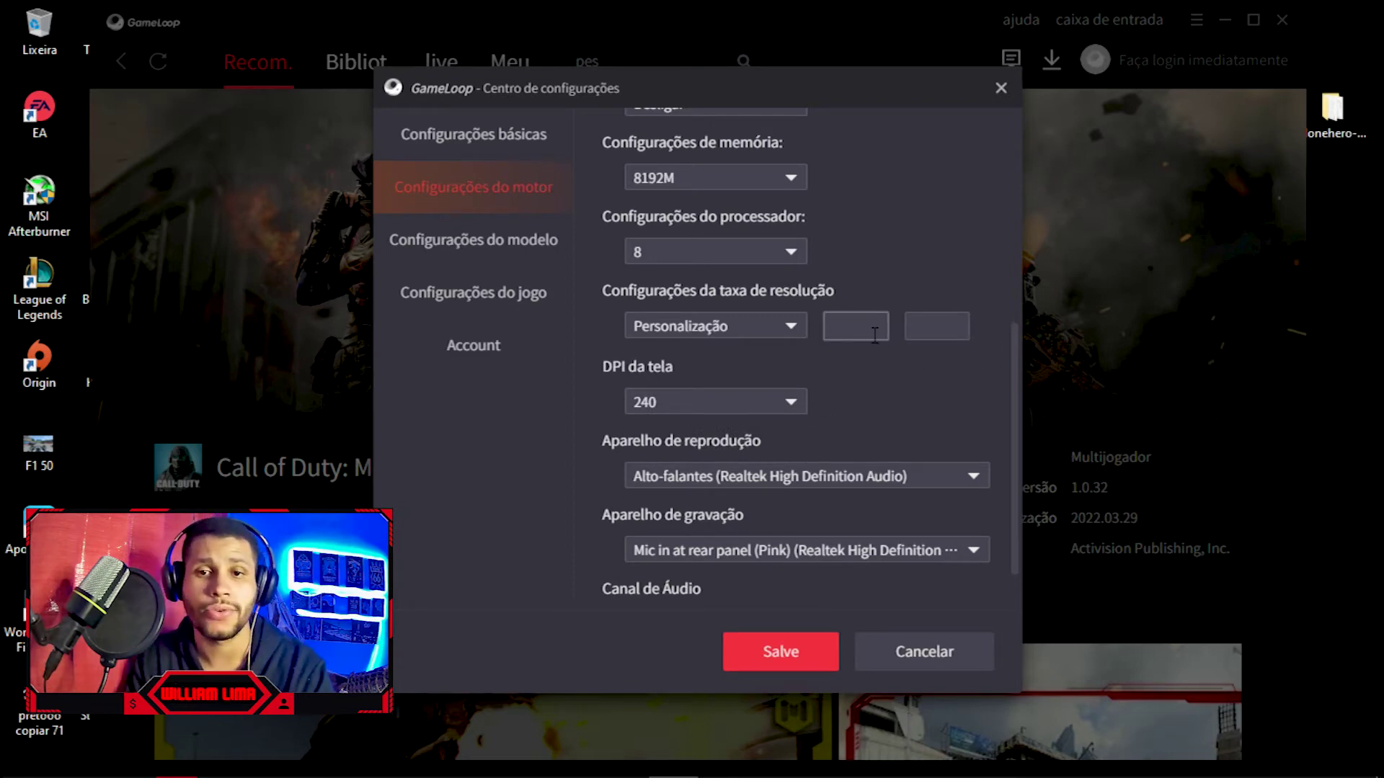
type("800")
left_click_drag(869, 331, 828, 331)
type("720")
left_click(957, 326)
type("480")
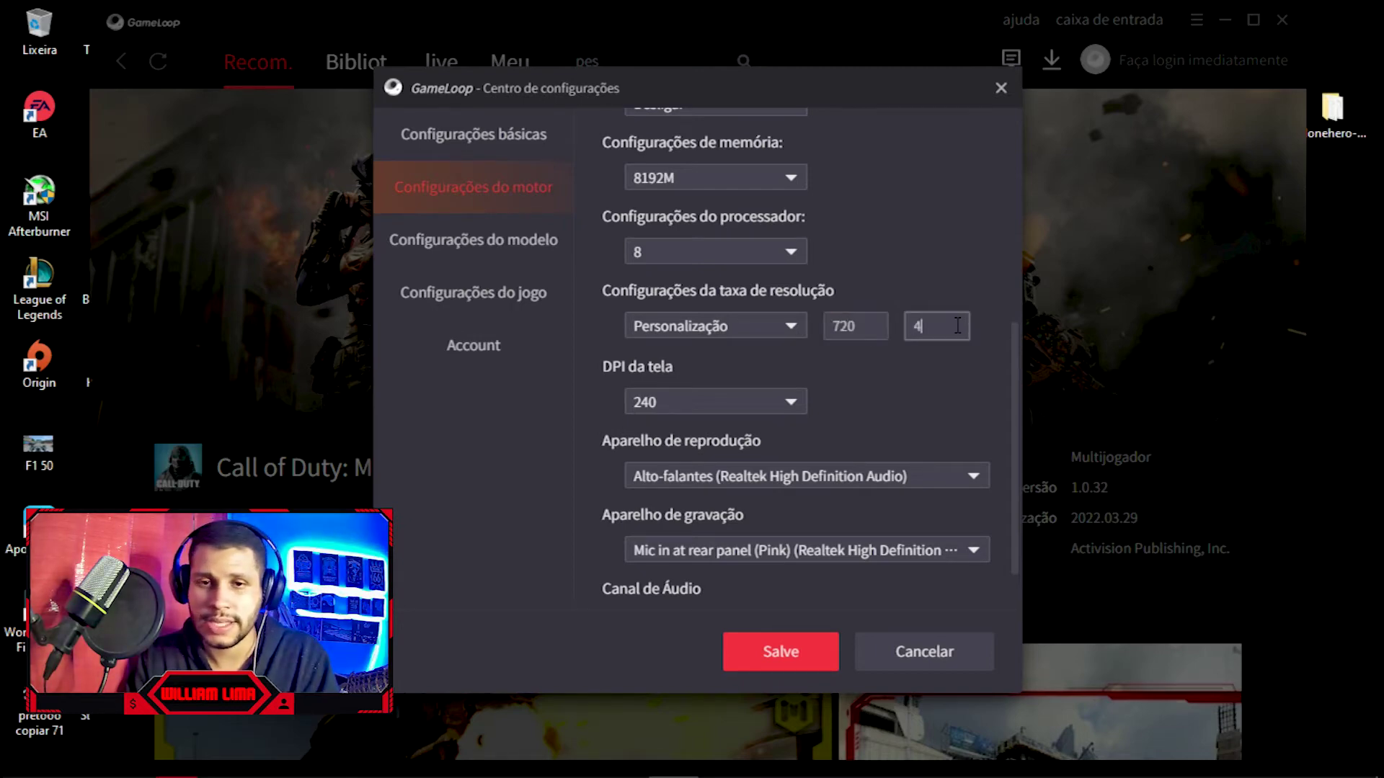
left_click(865, 345)
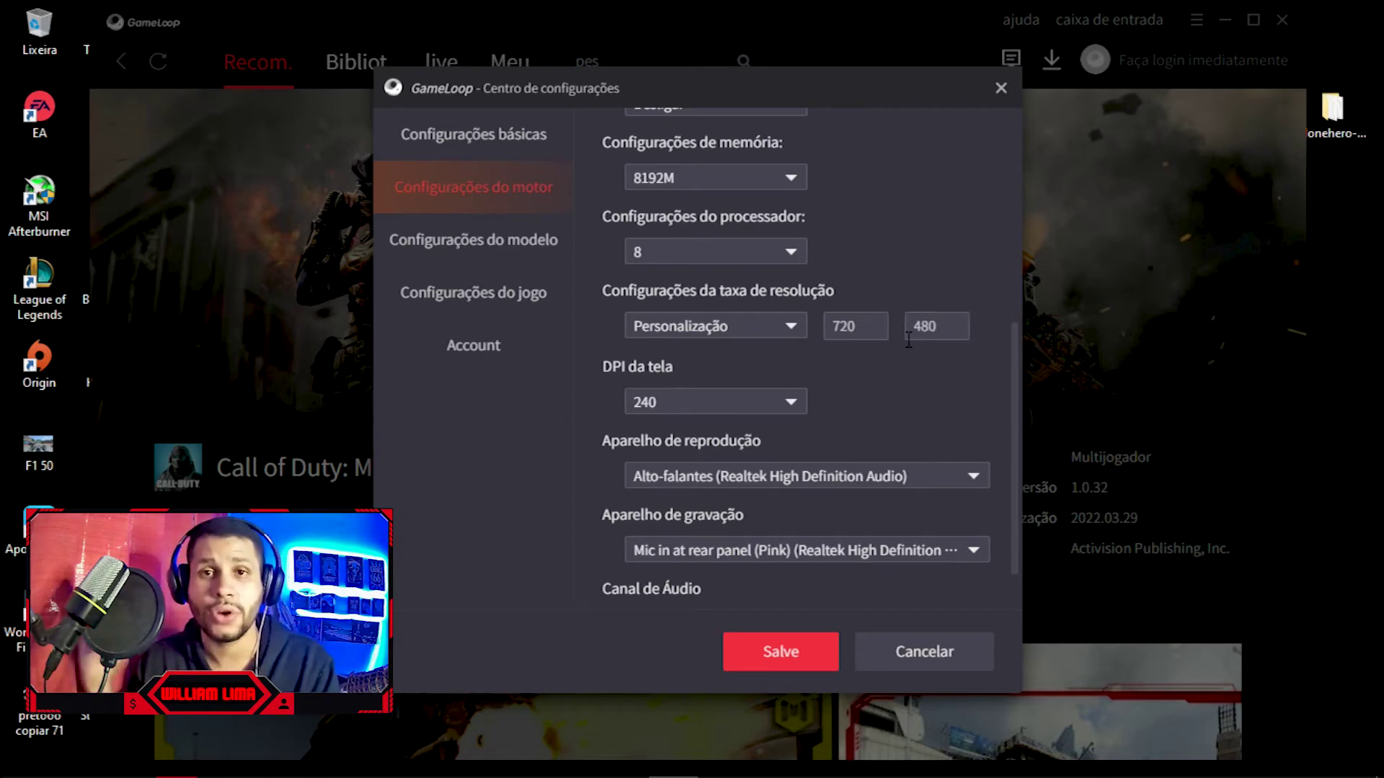
Set the emulator's resolution to the 1280x720 preset
left_click(759, 322)
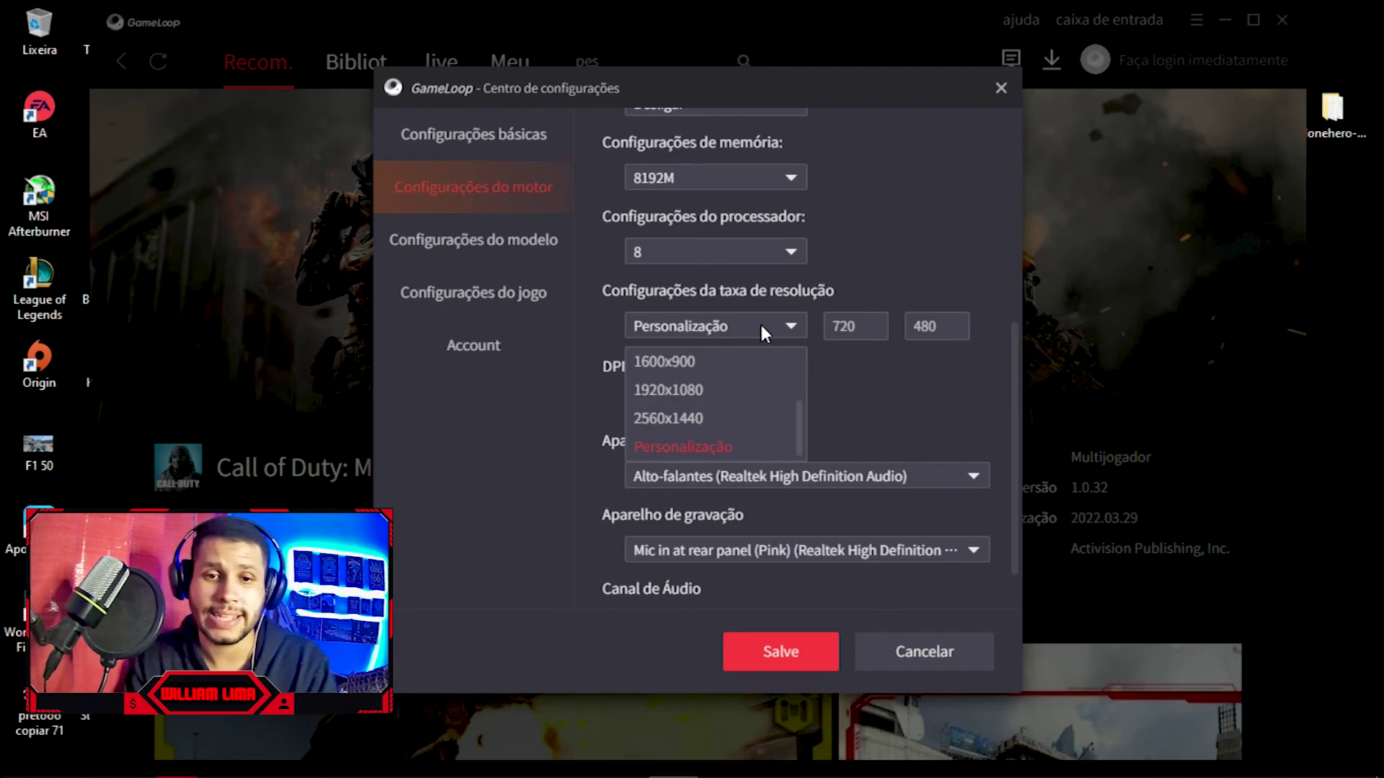
scroll(663, 443, "up", 1)
left_click(707, 393)
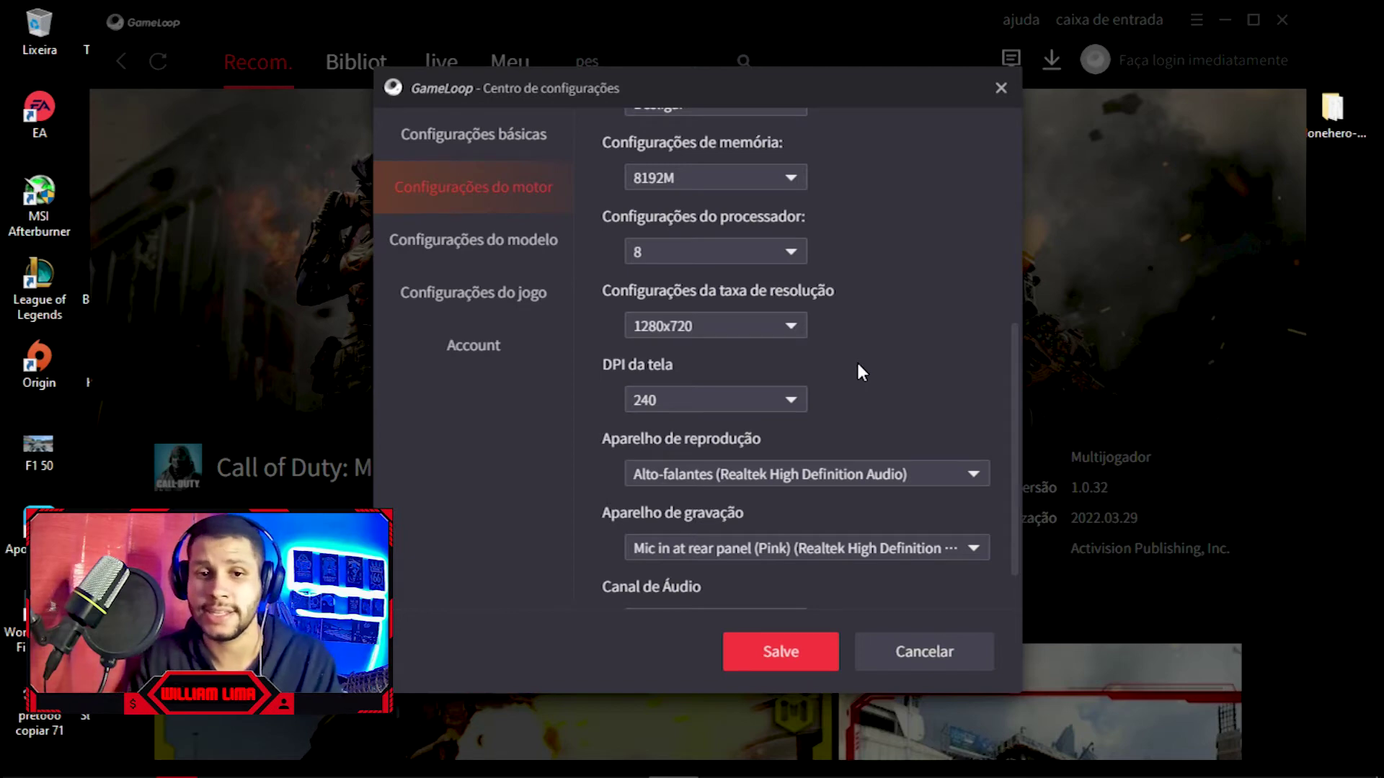
Look through the preset resolutions and the custom option, keeping 1280x720 selected
left_click(775, 328)
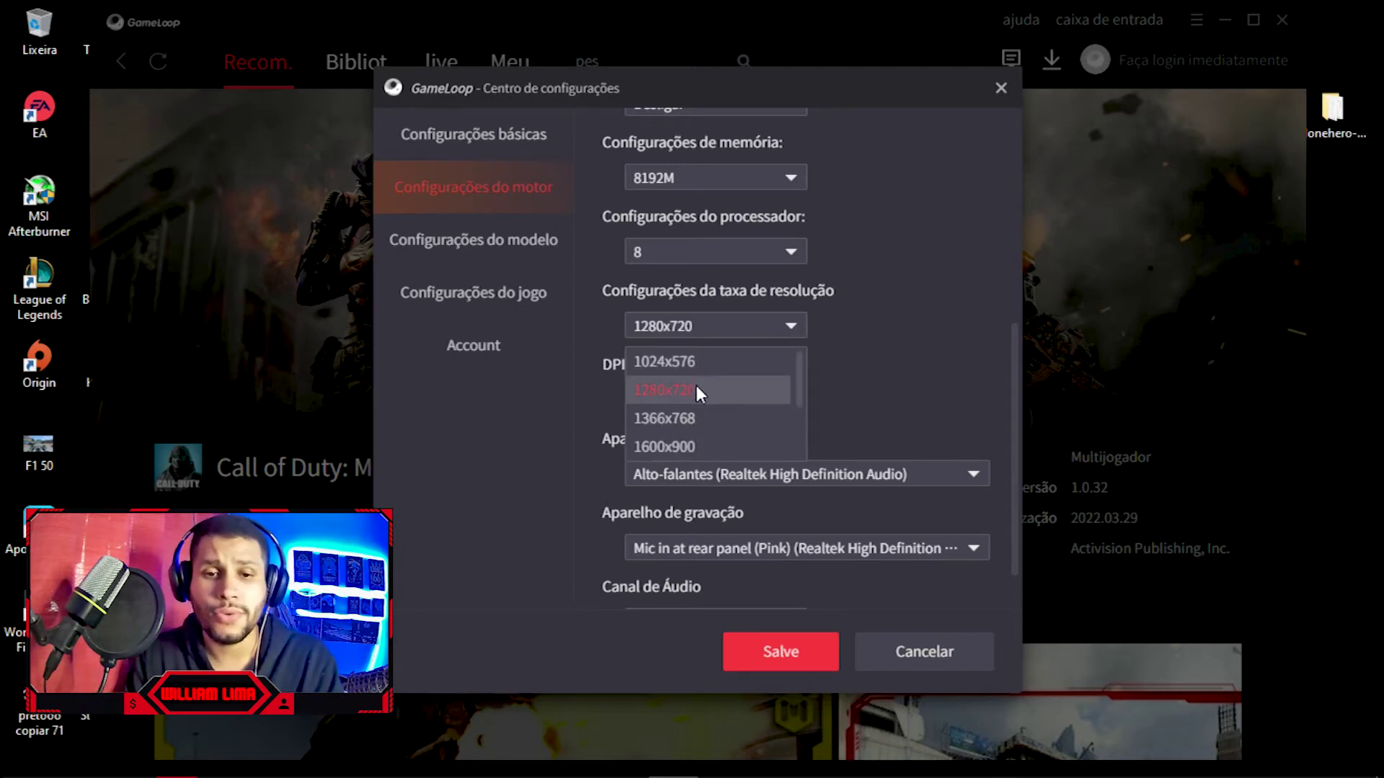
scroll(688, 439, "down", 1)
scroll(705, 383, "up", 1)
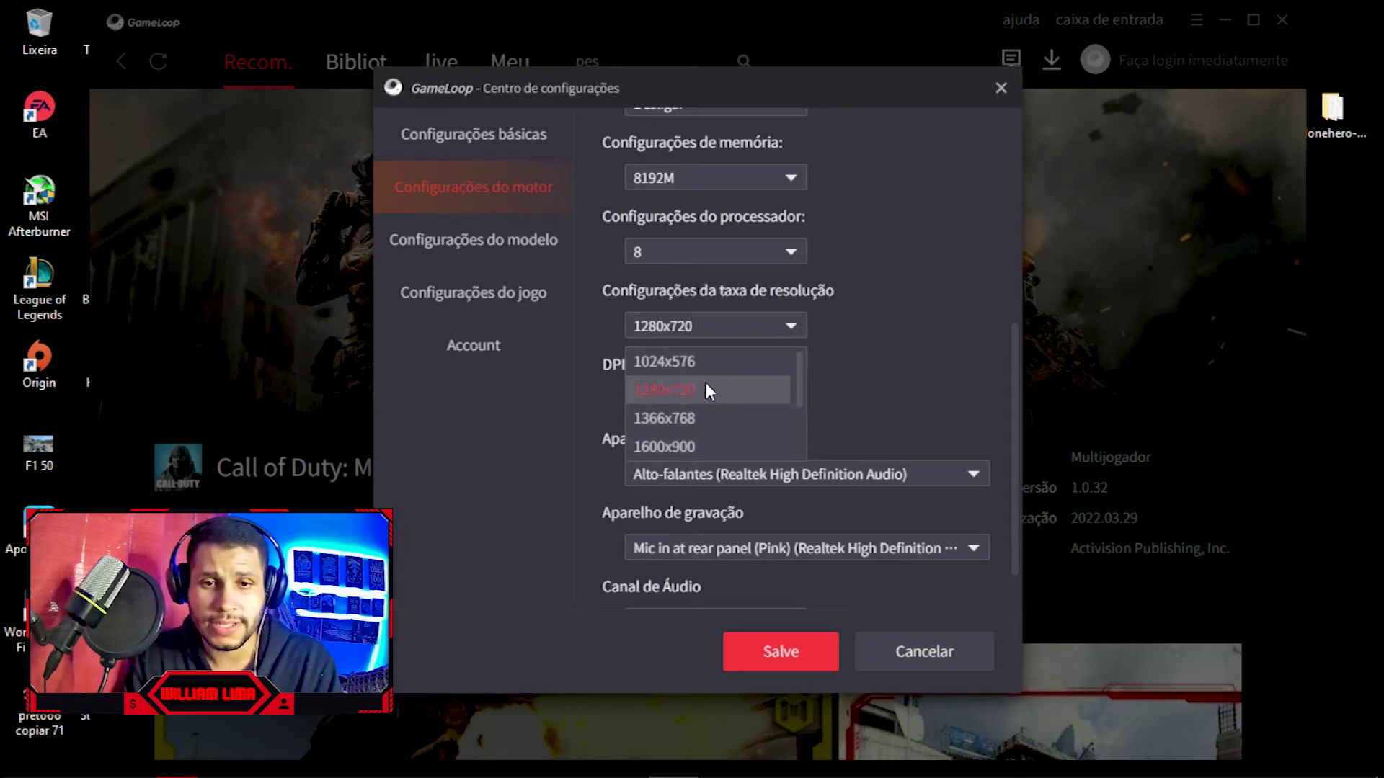
scroll(672, 443, "down", 1)
left_click(710, 400)
left_click(711, 400)
left_click(724, 326)
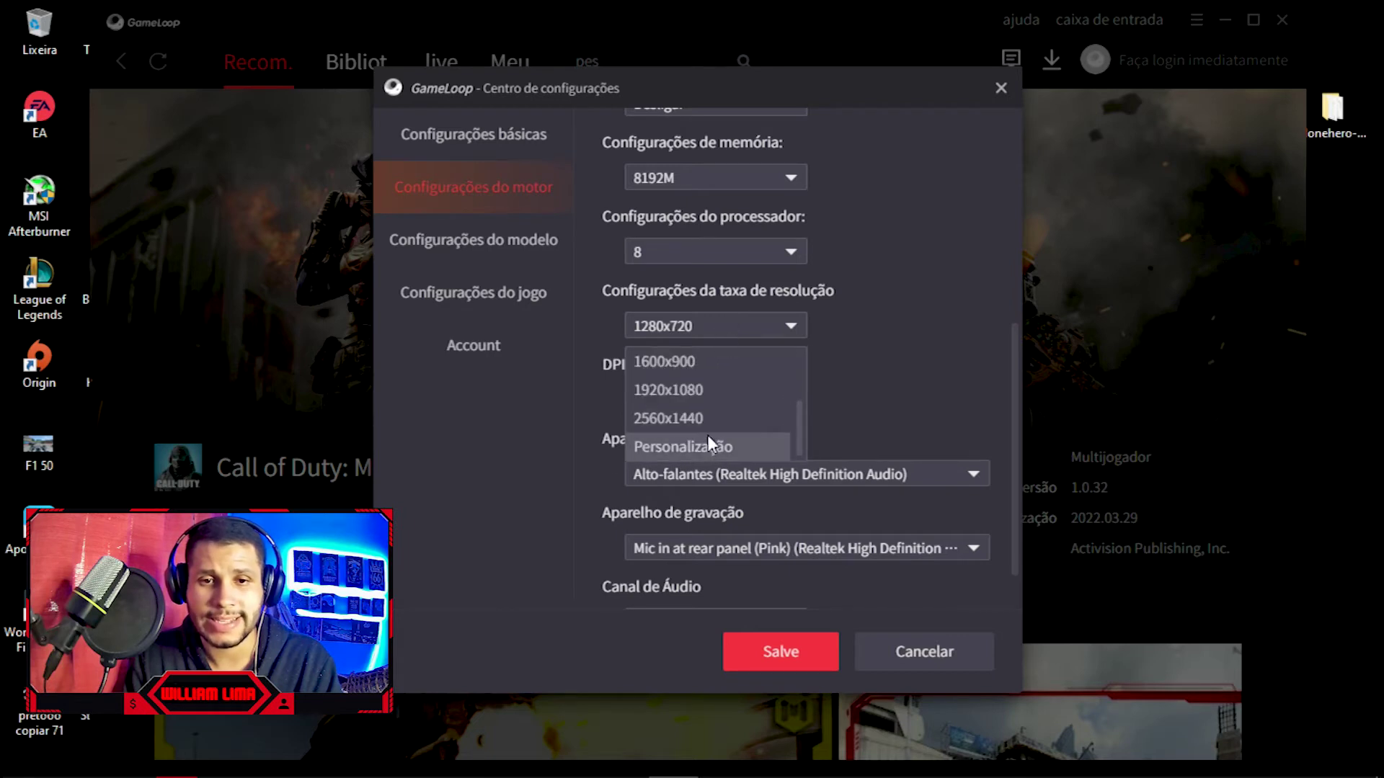
left_click(707, 445)
left_click(776, 331)
scroll(699, 408, "up", 1)
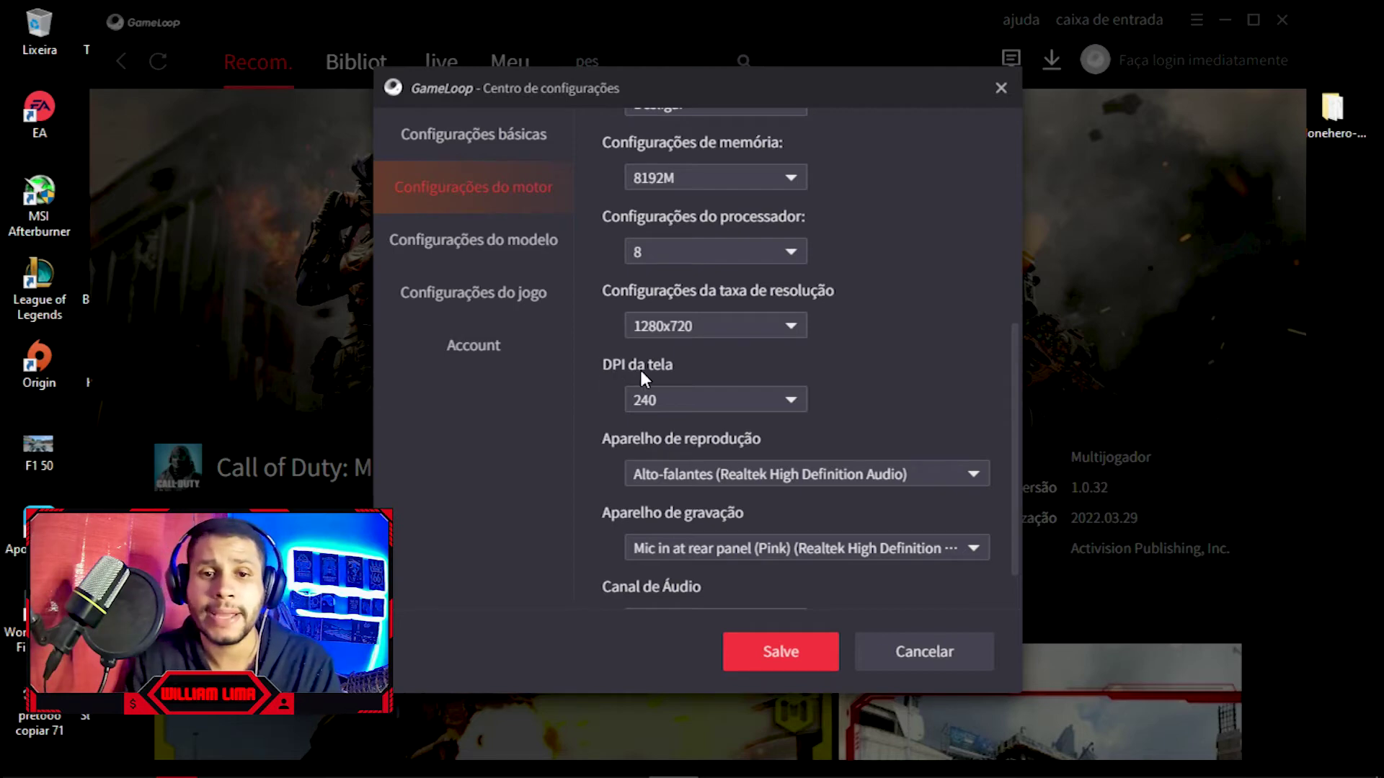
Review the available screen DPI values, keeping 240 selected
left_click(700, 399)
left_click(695, 469)
scroll(695, 470, "down", 1)
left_click(695, 343)
scroll(678, 410, "down", 1)
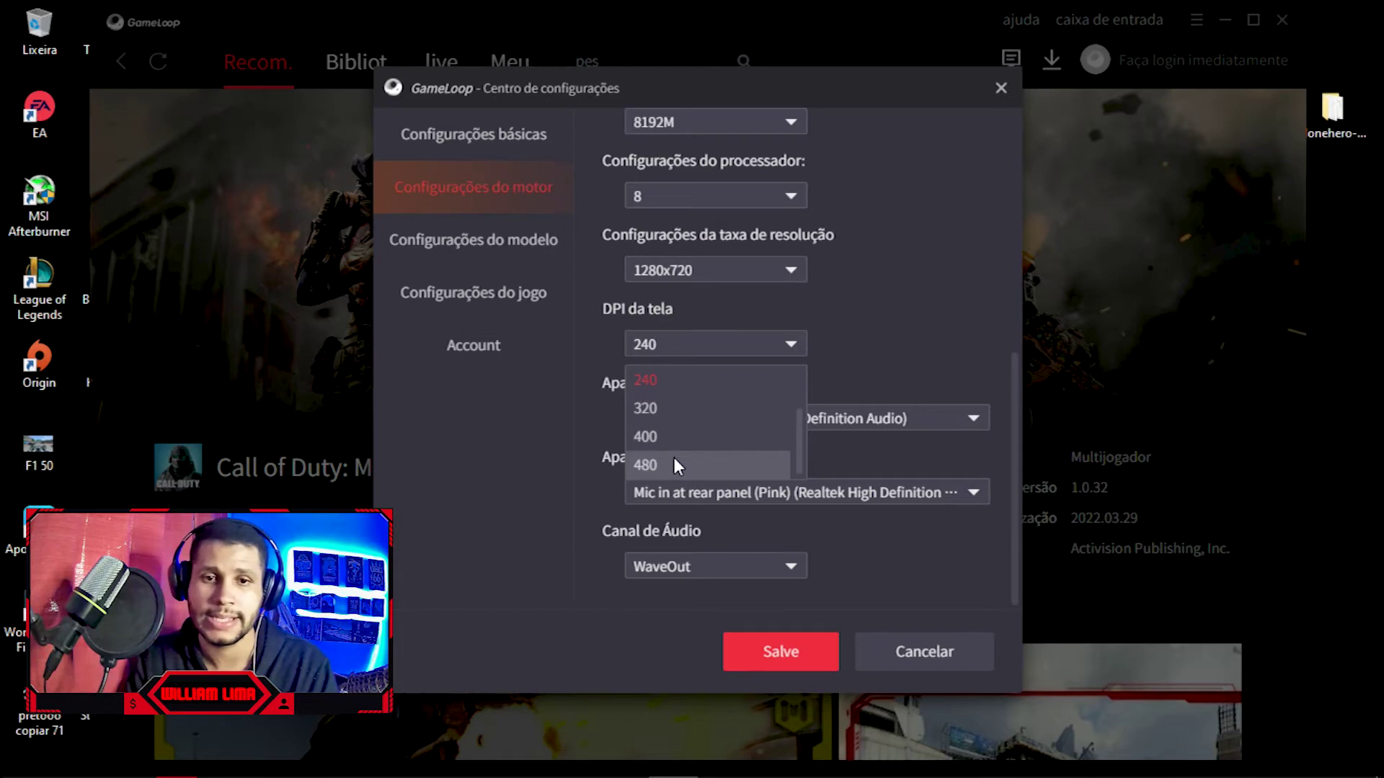
scroll(674, 457, "up", 1)
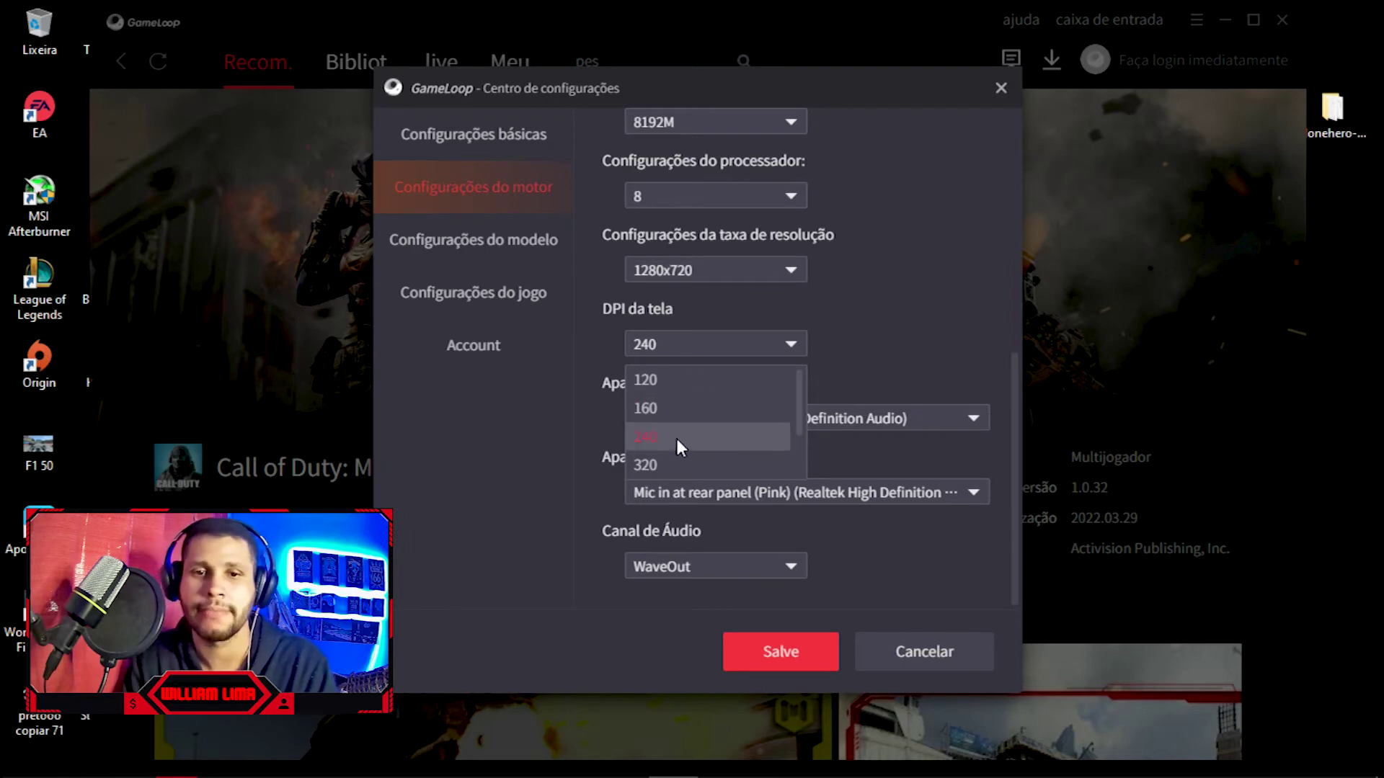
left_click(745, 340)
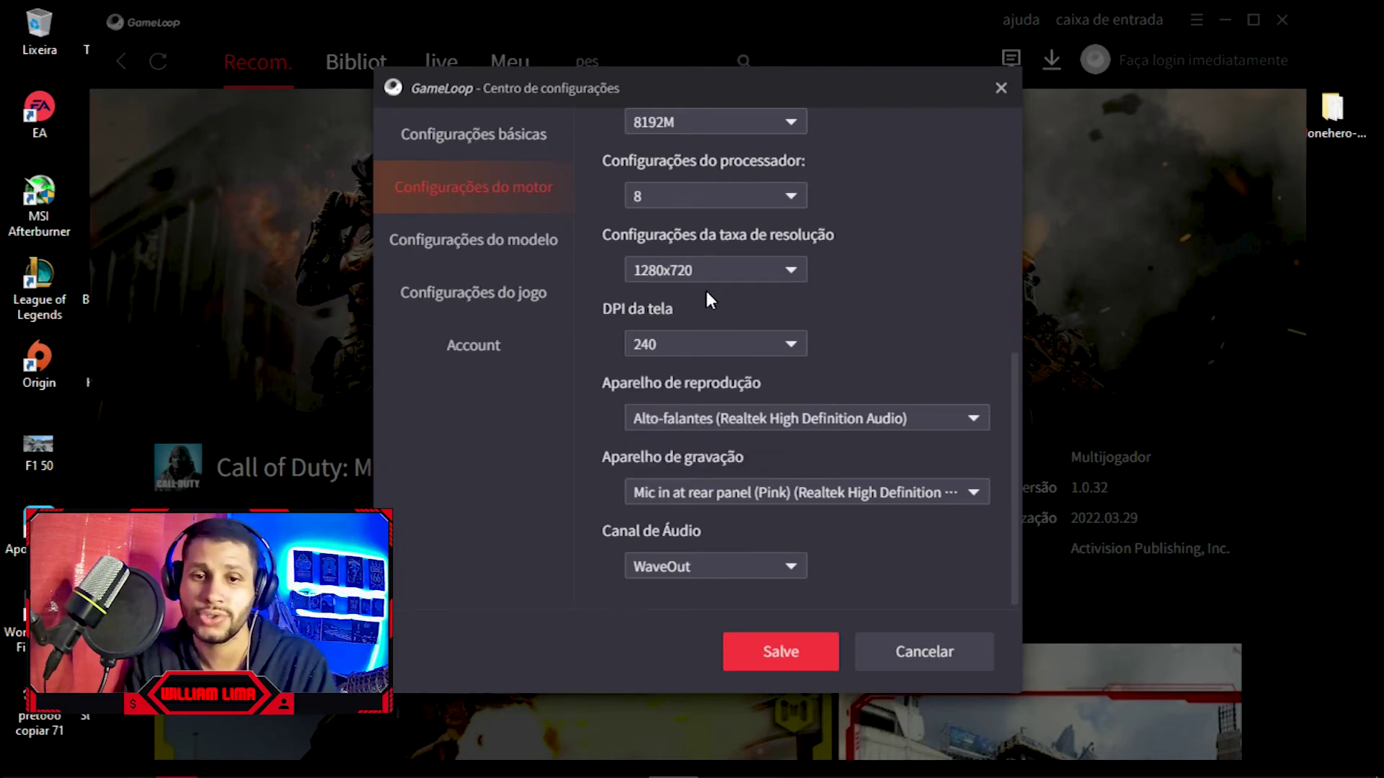
Recheck the engine settings, review the clarity and quality options for Call Of Duty:Mobile, and save the configuration
left_click(764, 280)
left_click(847, 286)
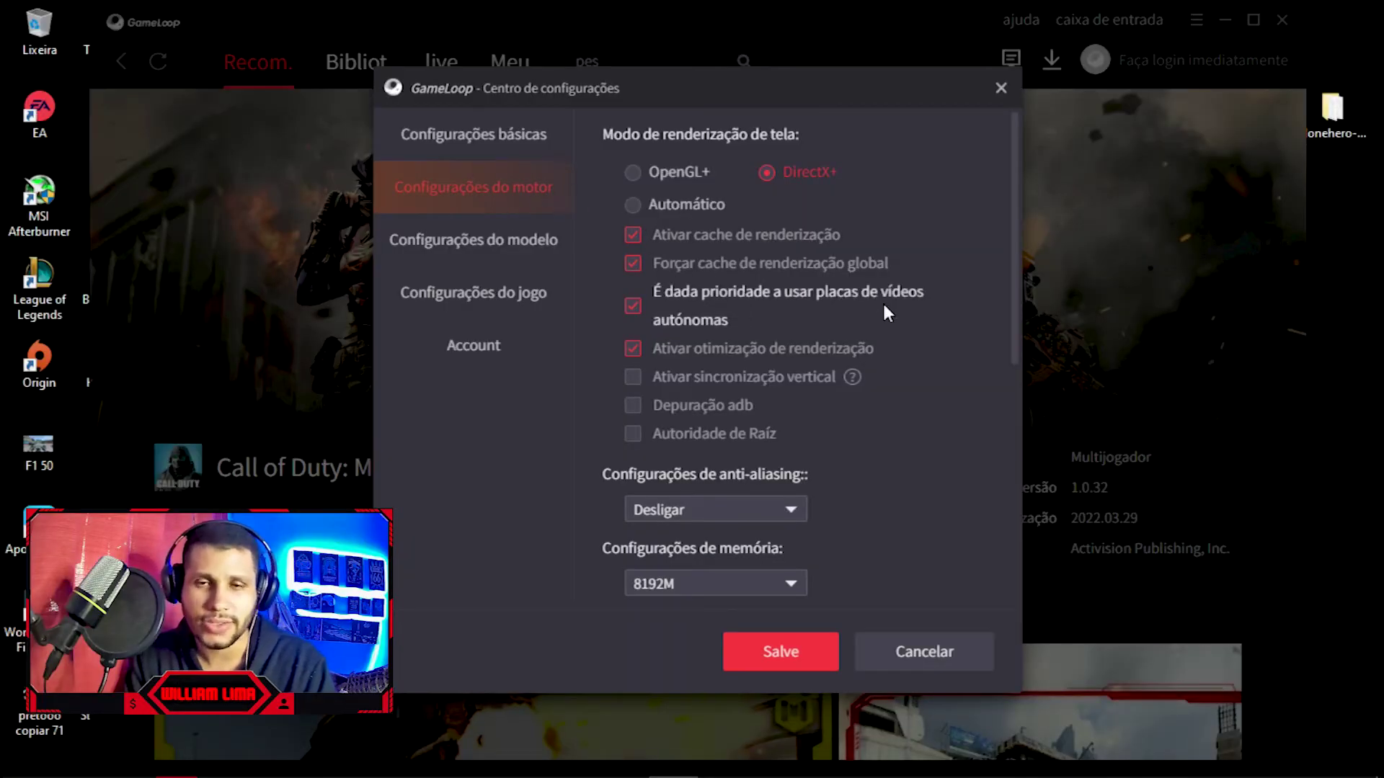
scroll(884, 303, "down", 5)
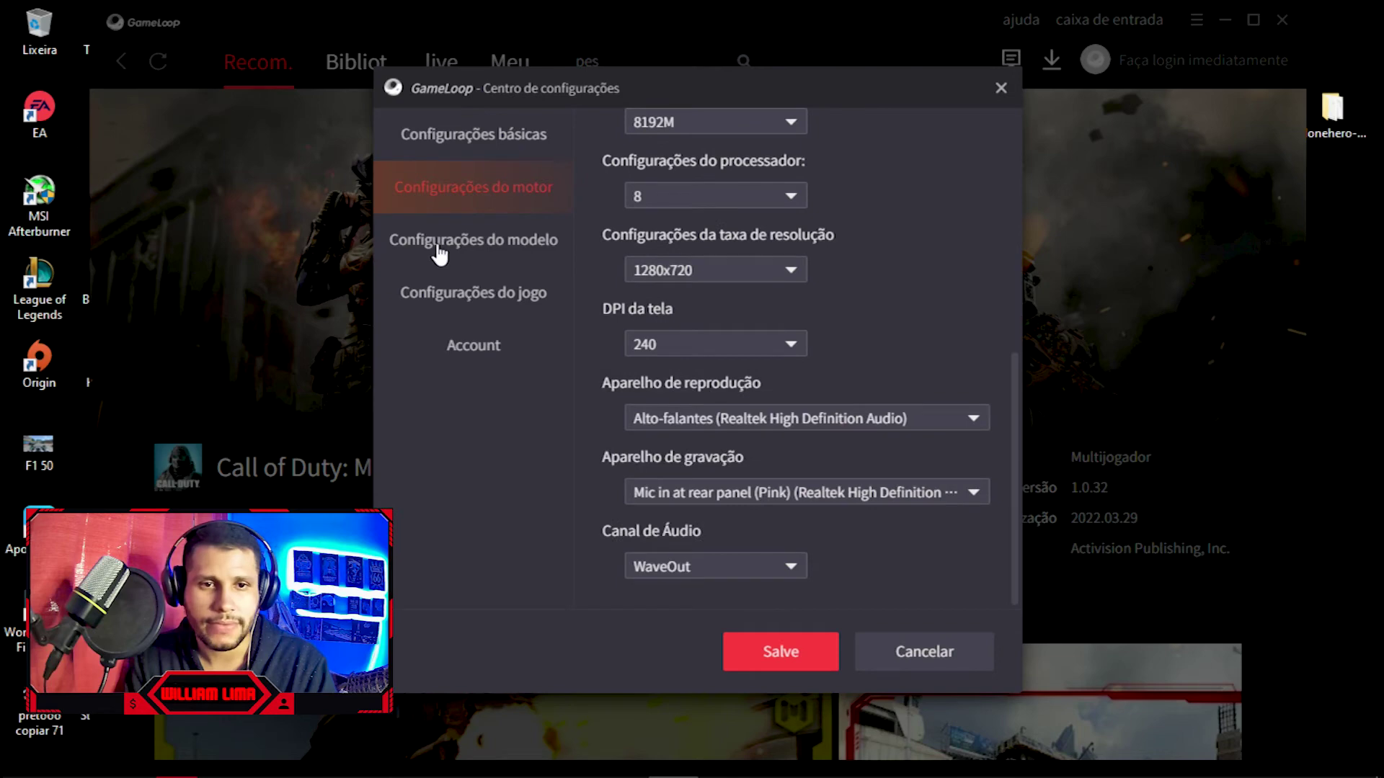
left_click(435, 303)
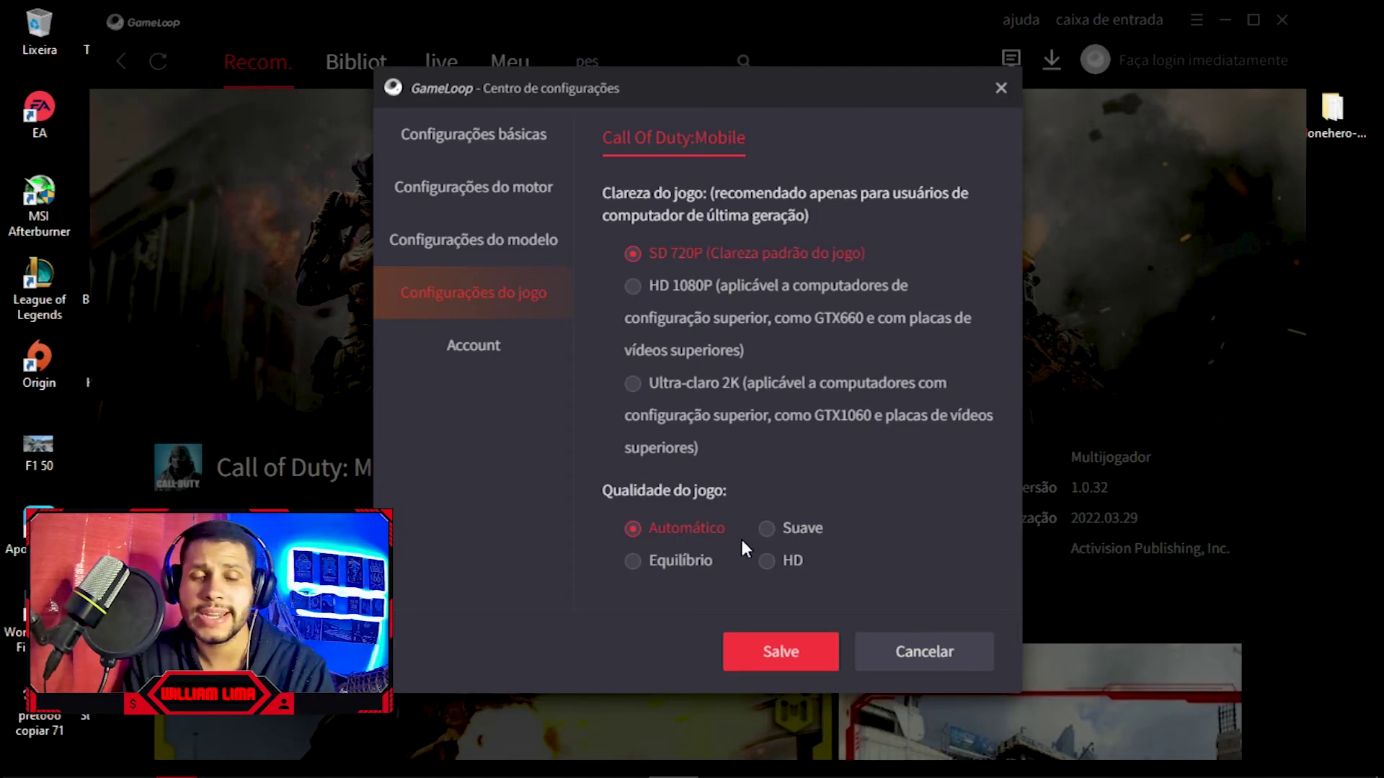
left_click(785, 656)
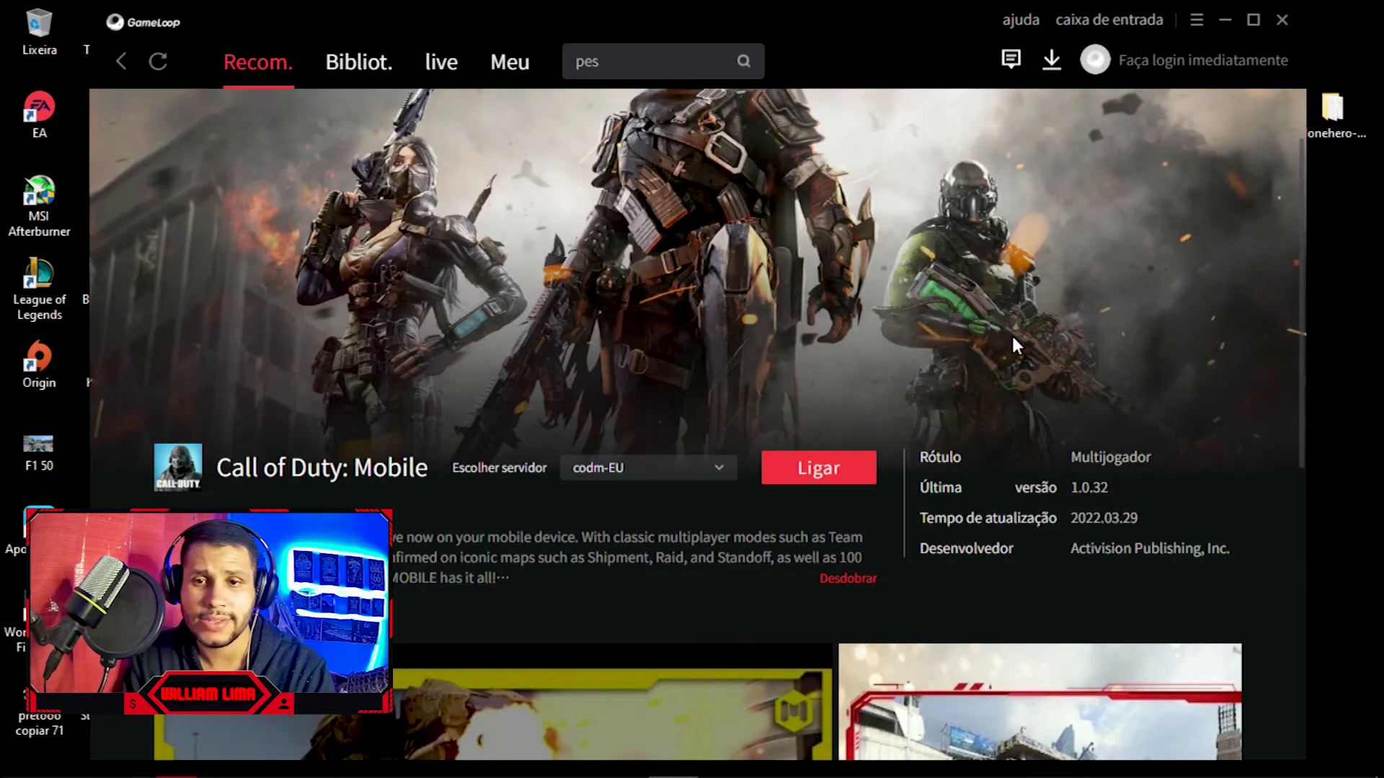
Close the GameLoop window and fully exit its background process
left_click(1281, 20)
mouse_move(1072, 769)
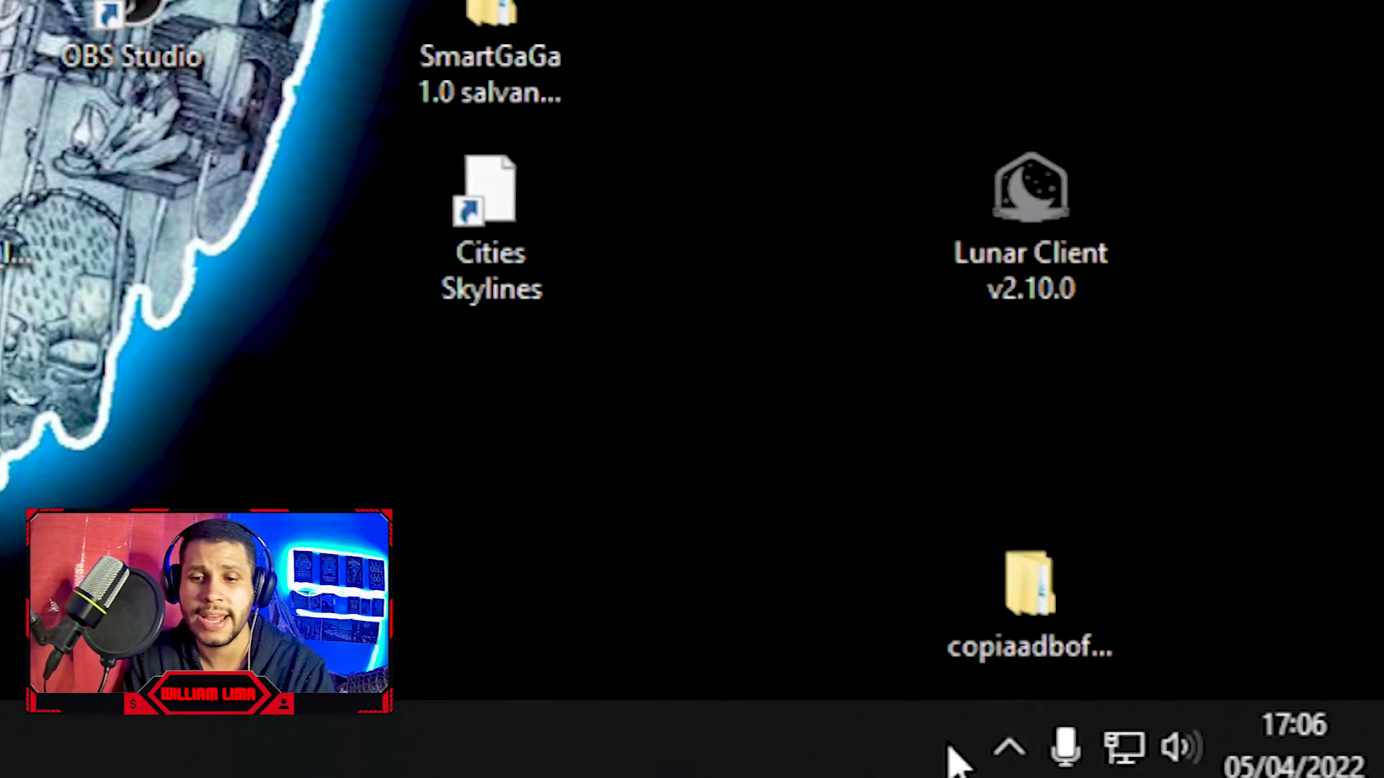
left_click(1008, 750)
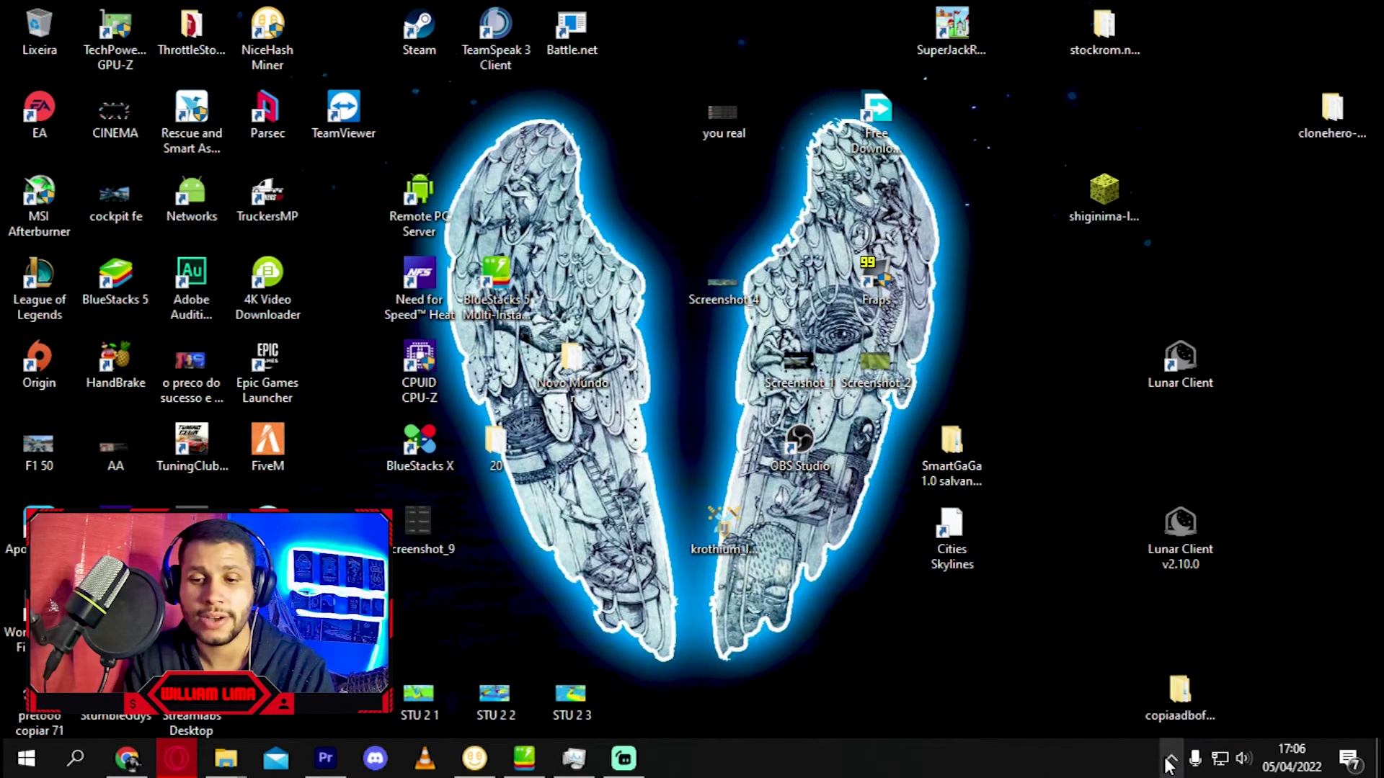
right_click(1114, 719)
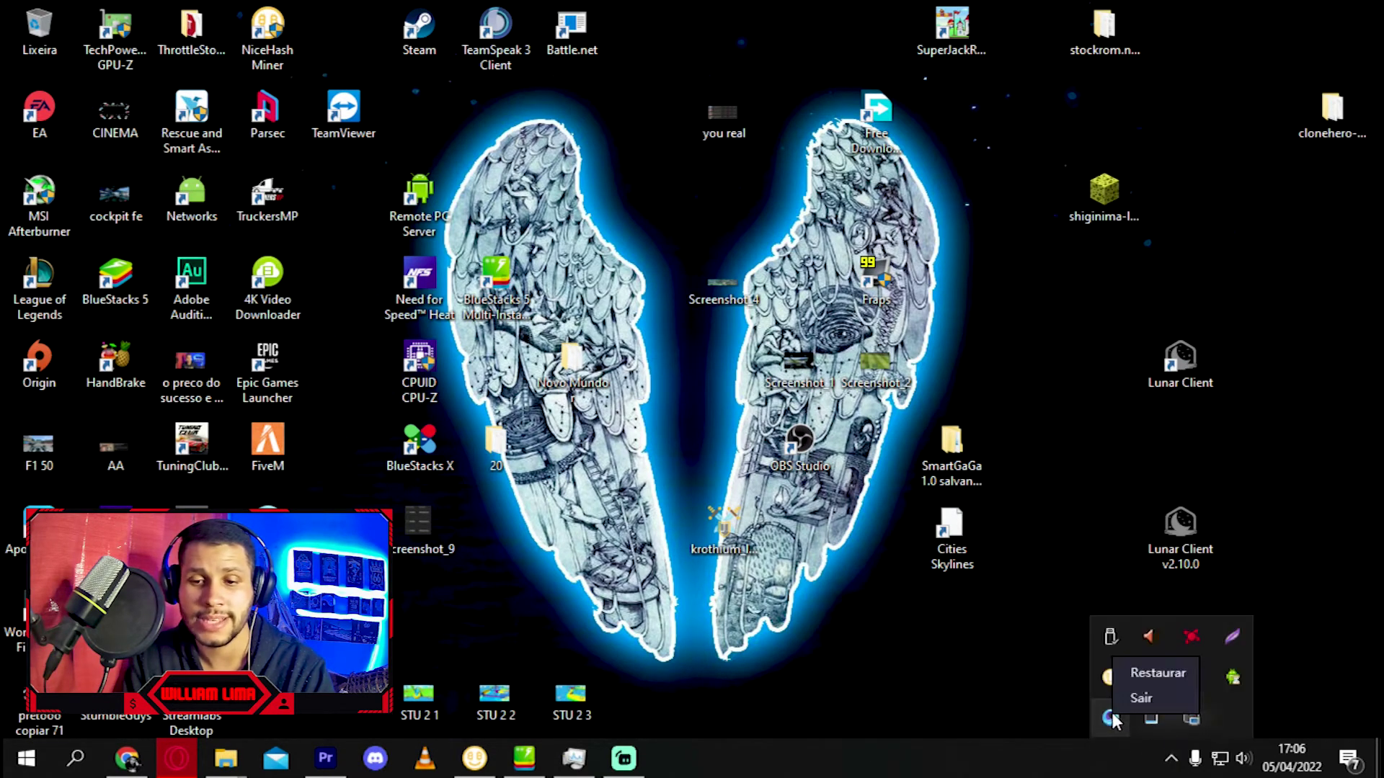
left_click(1144, 699)
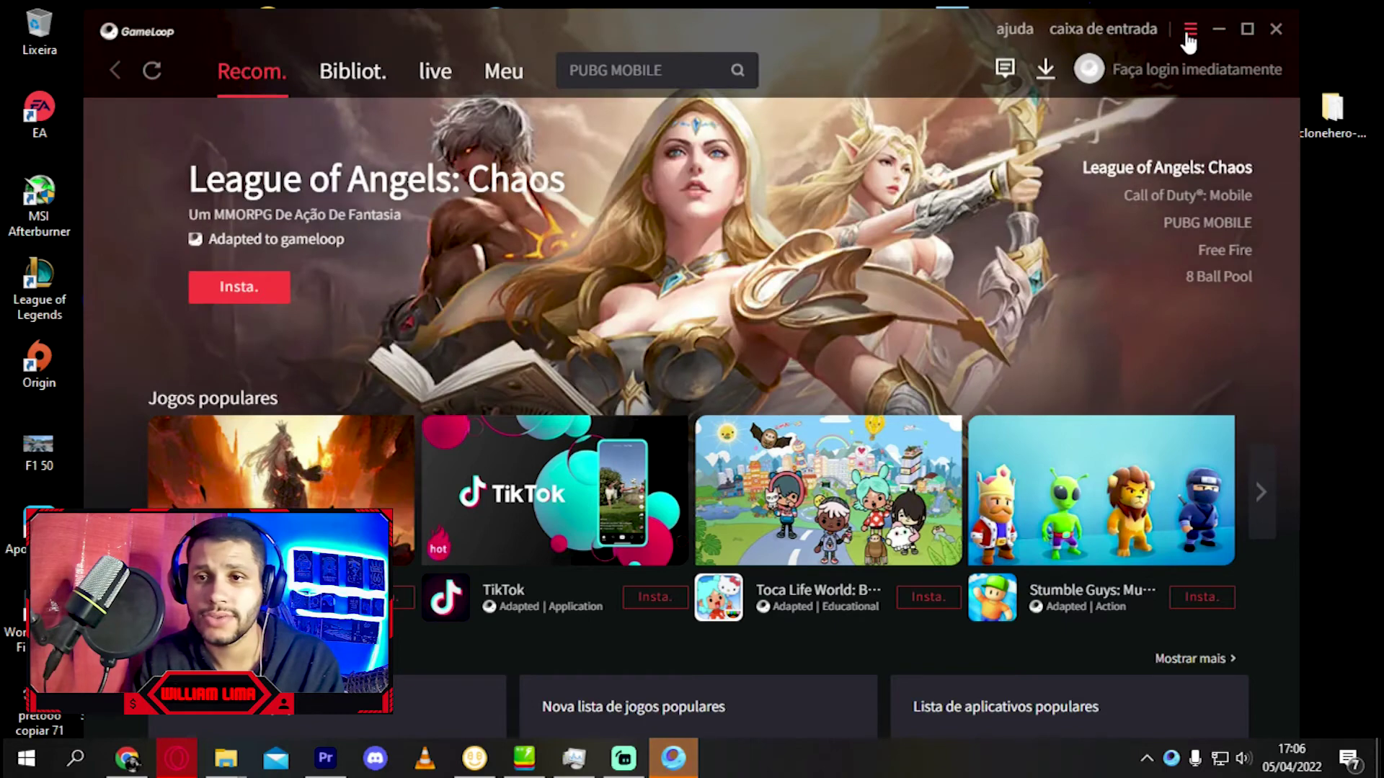
Reopen the settings center, check the engine and game settings, and close it without changes
left_click(1190, 41)
left_click(1146, 128)
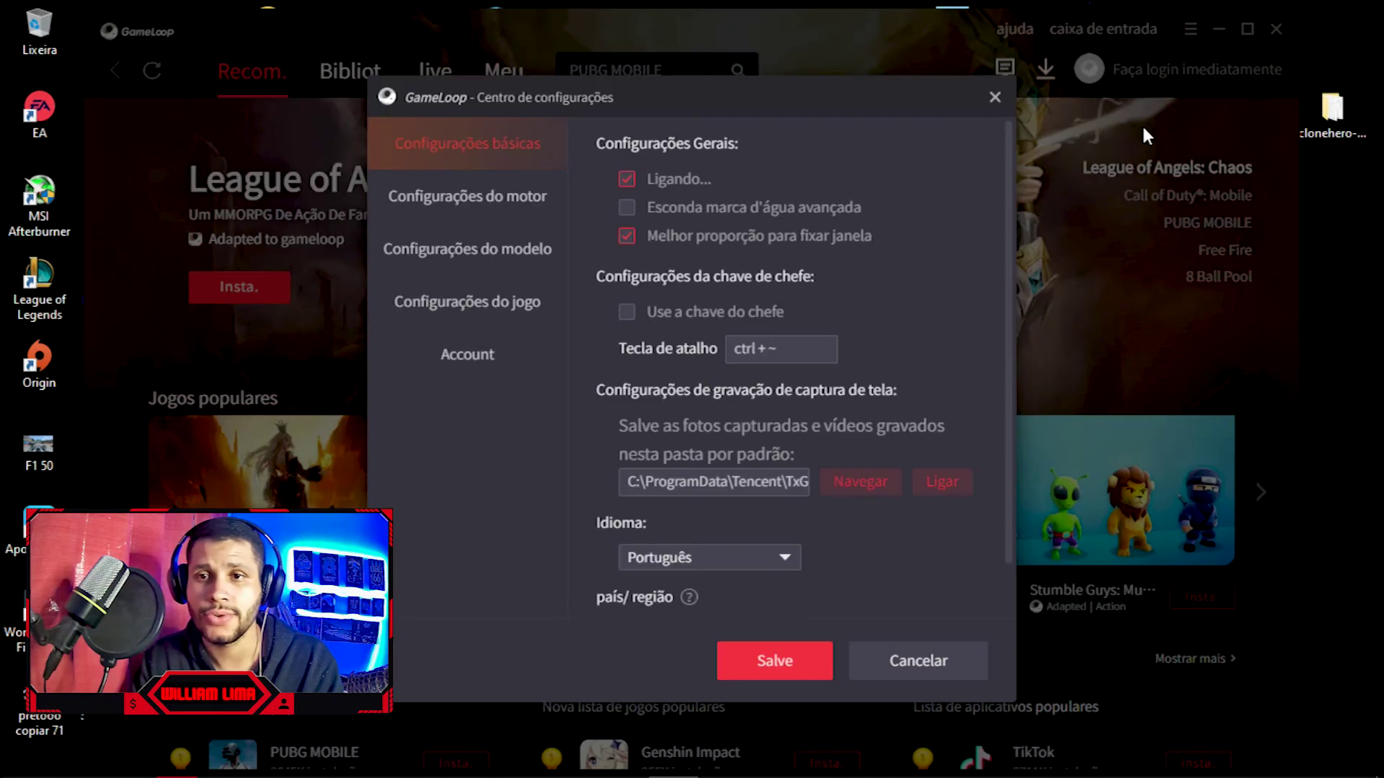
left_click(480, 213)
left_click(496, 295)
left_click(994, 96)
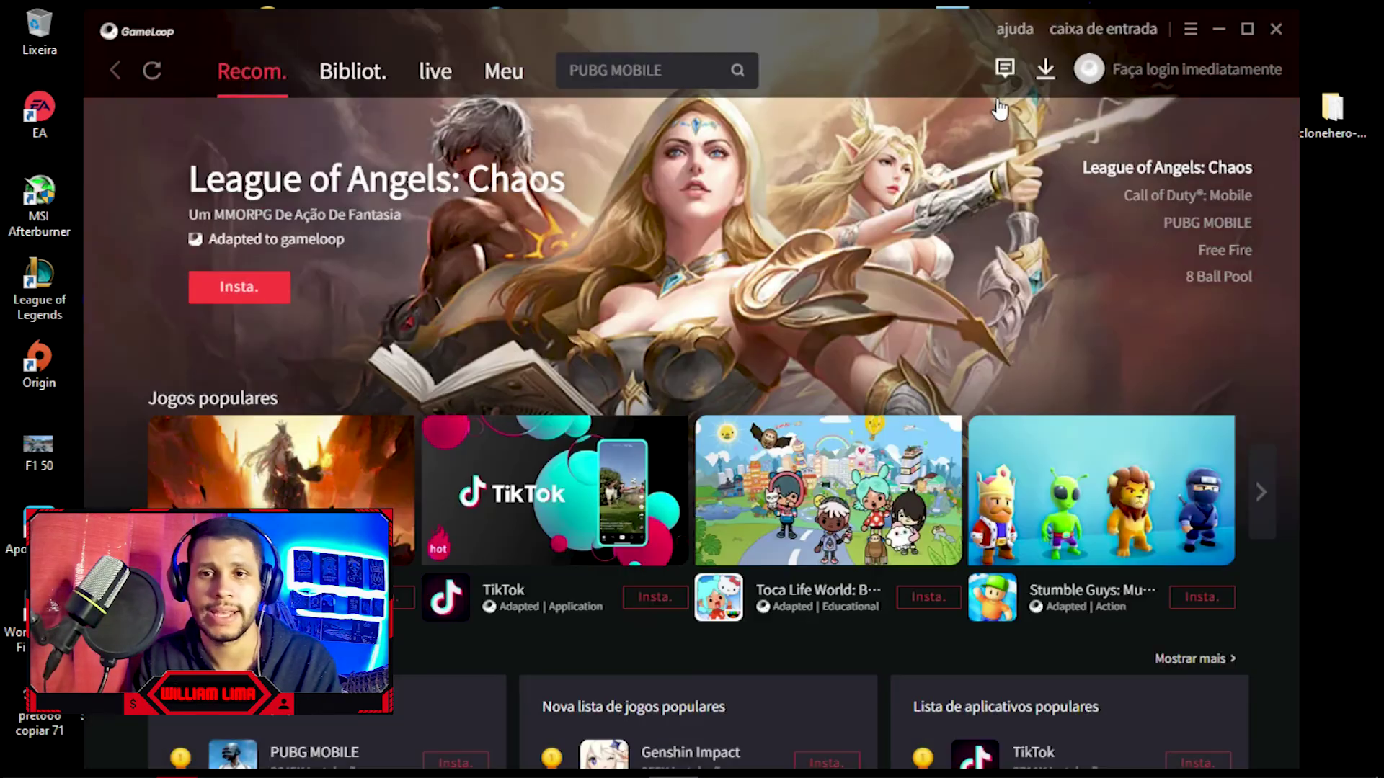
scroll(507, 417, "down", 5)
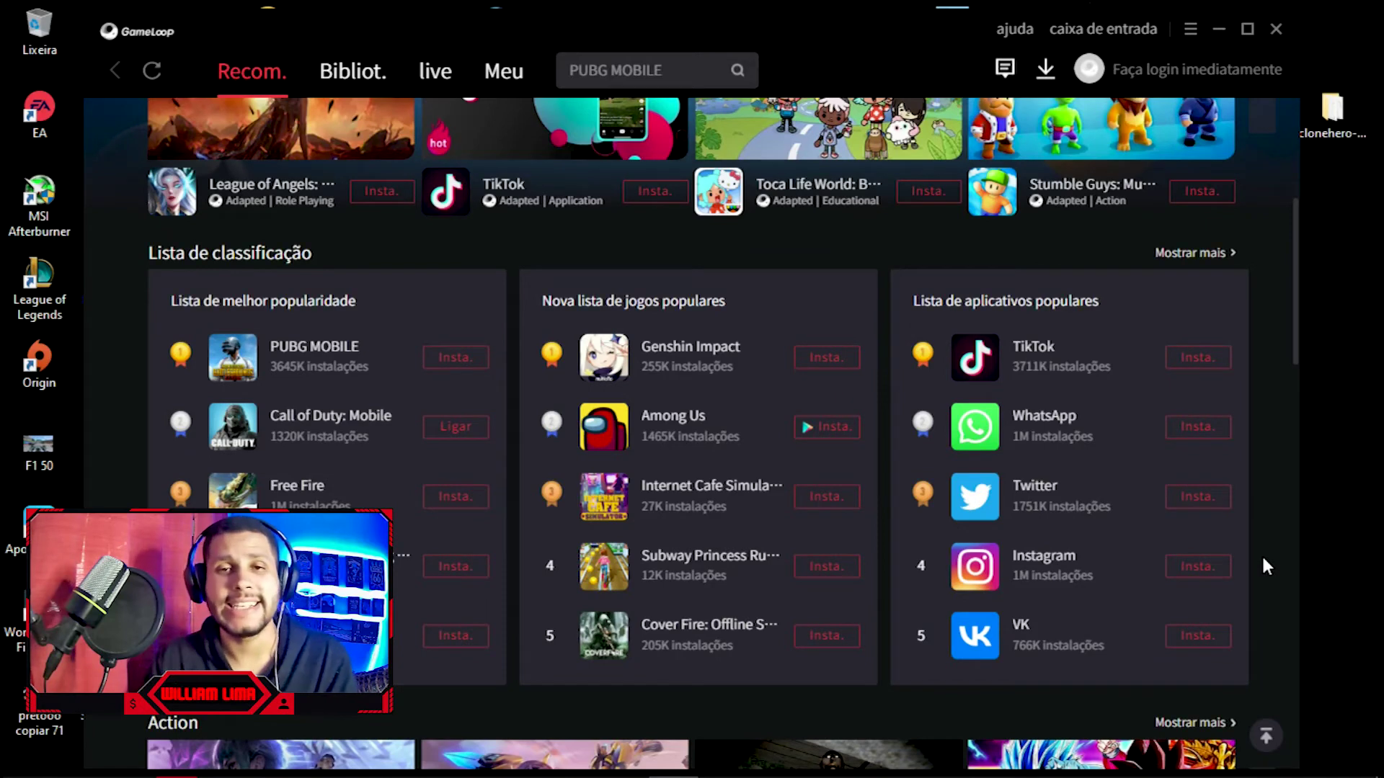
scroll(1266, 566, "up", 1)
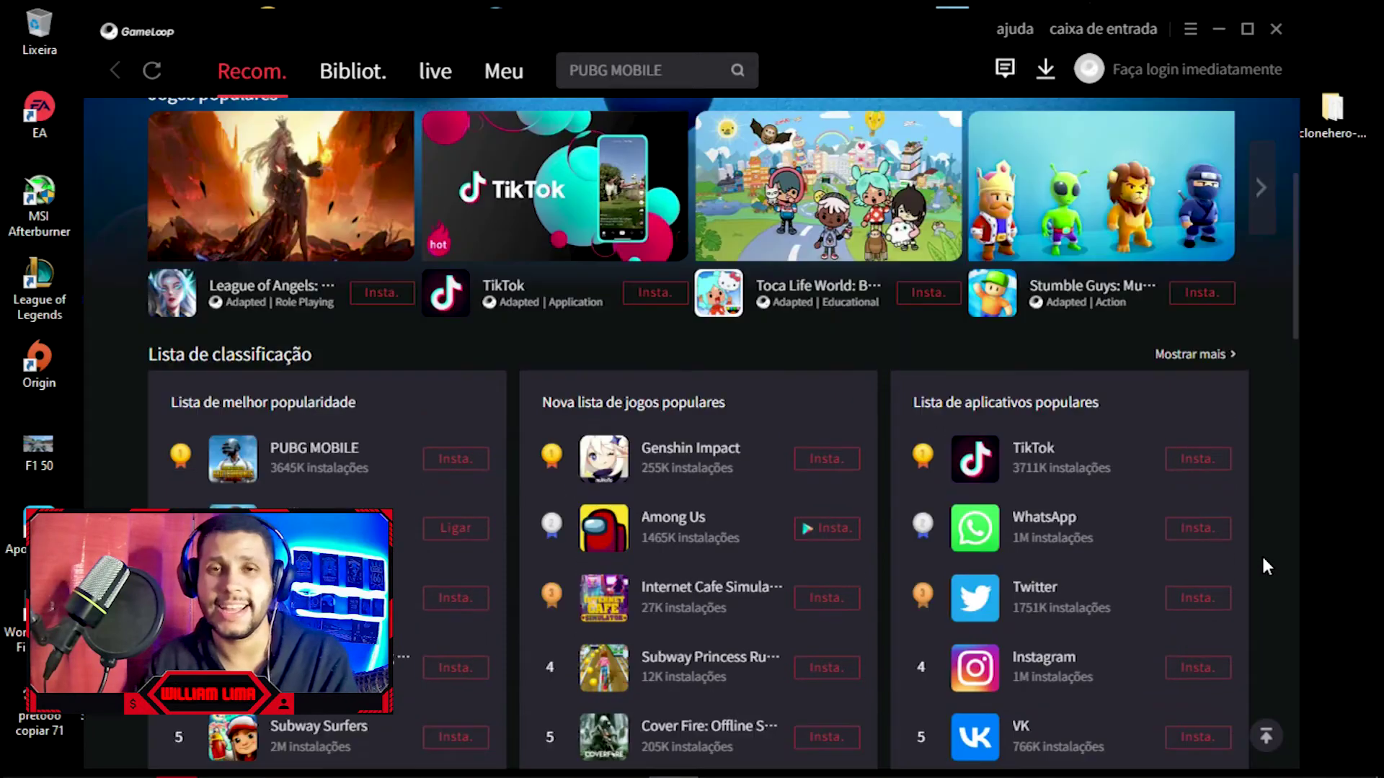